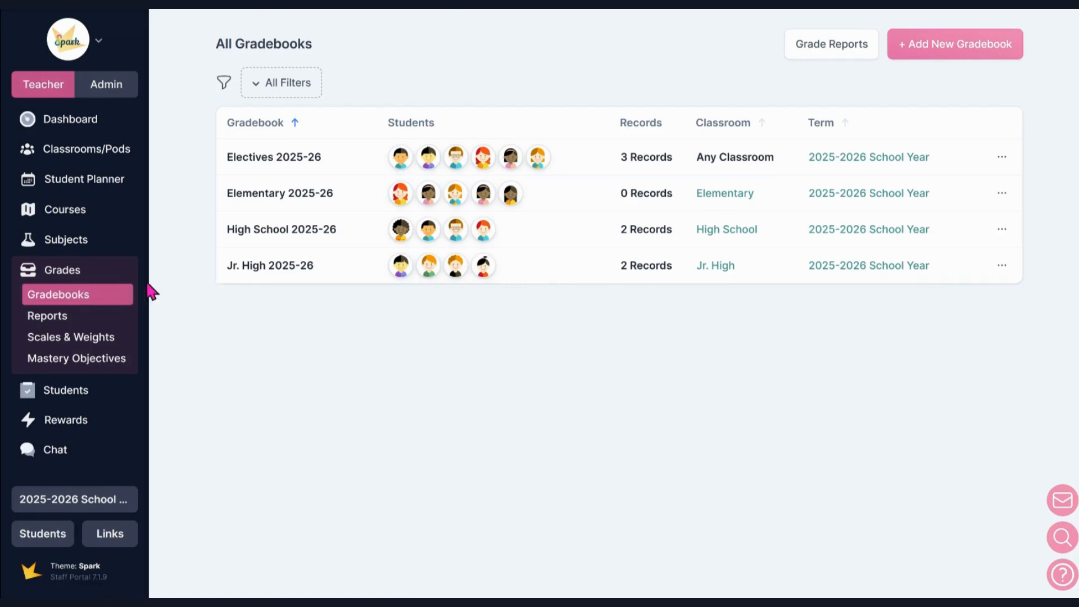
- Start a new grade record named "Kindergarten Math" in the Elementary 2025-26 gradebook
left_click(290, 200)
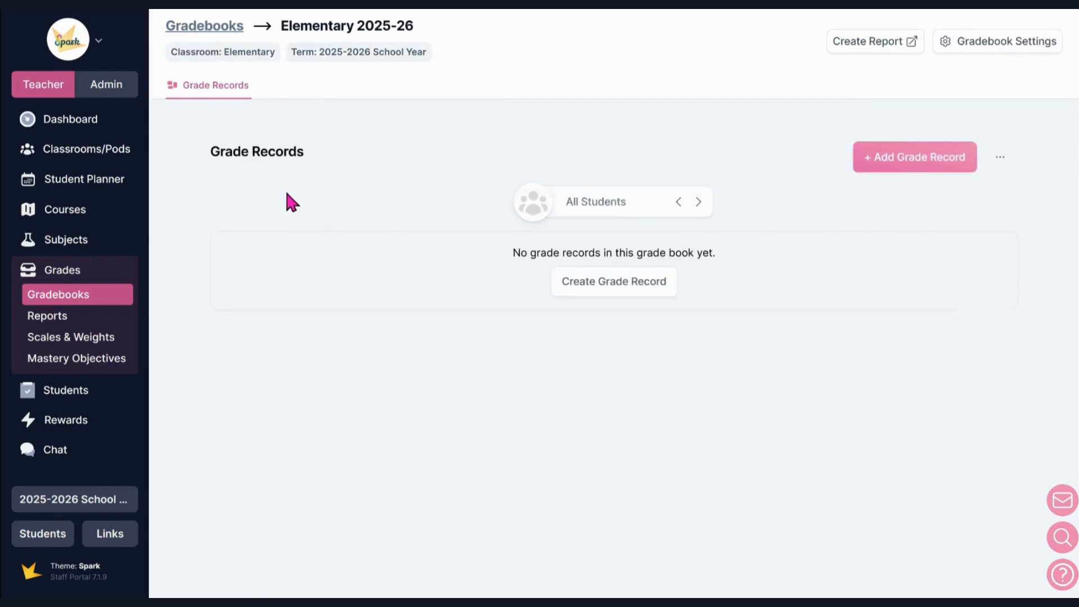
left_click(898, 171)
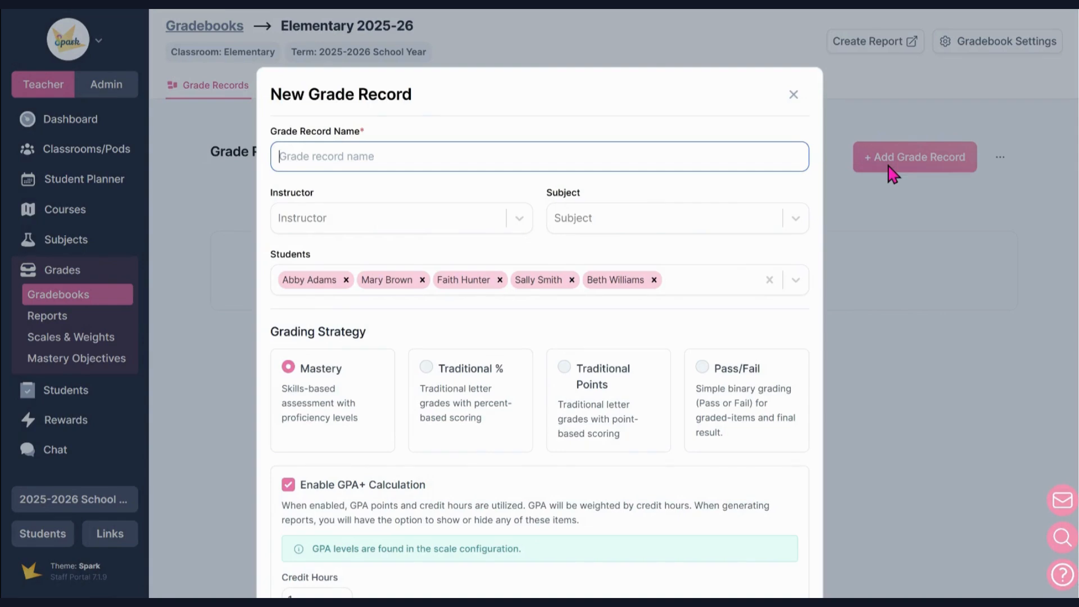
type("Kindergarte")
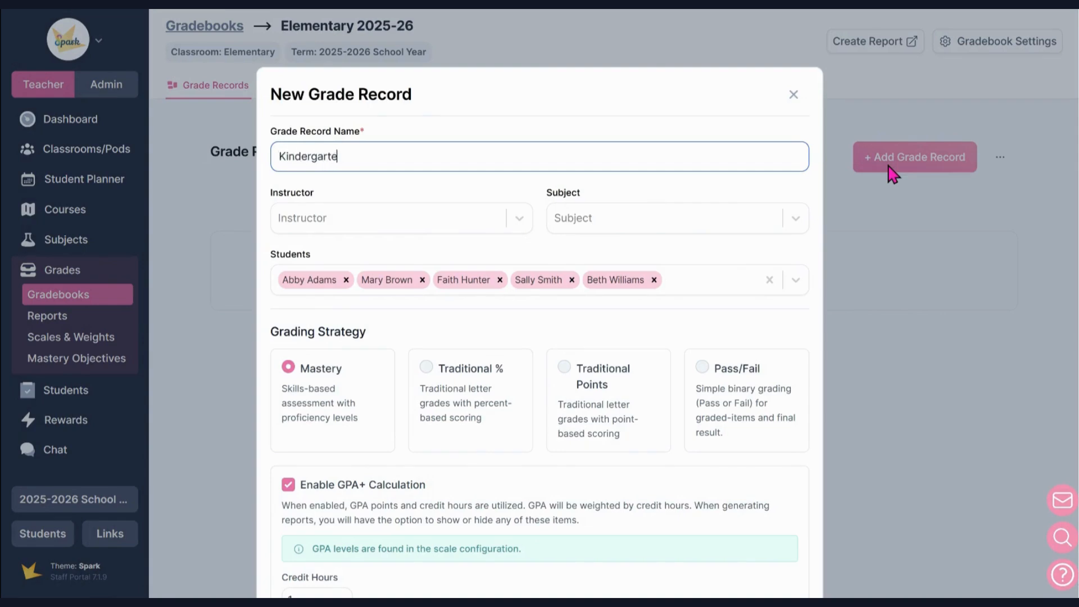
type("n Math")
- Assign the second listed instructor to the grade record and set its subject to Math
left_click(513, 233)
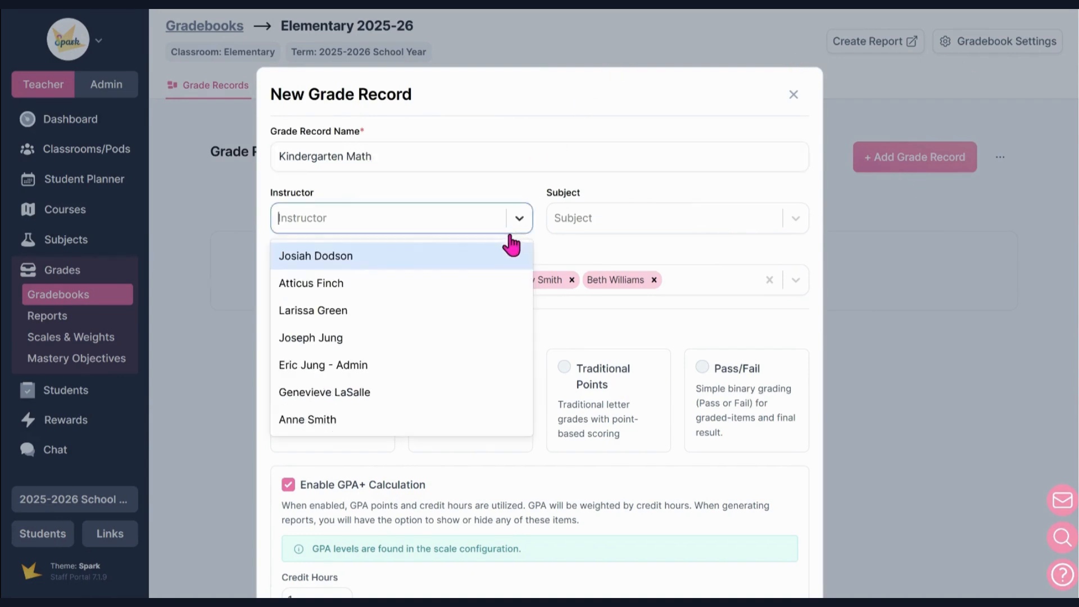
left_click(485, 283)
left_click(621, 230)
scroll(647, 292, "down", 3)
left_click(641, 359)
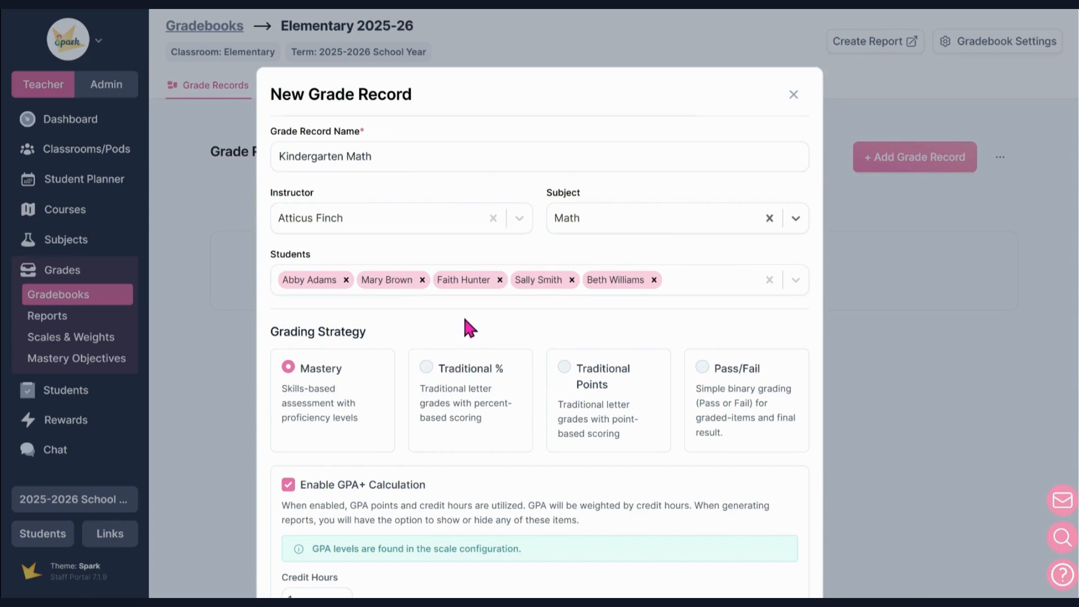
- Disable the GPA+ calculation for the Kindergarten Math grade record
scroll(382, 315, "down", 3)
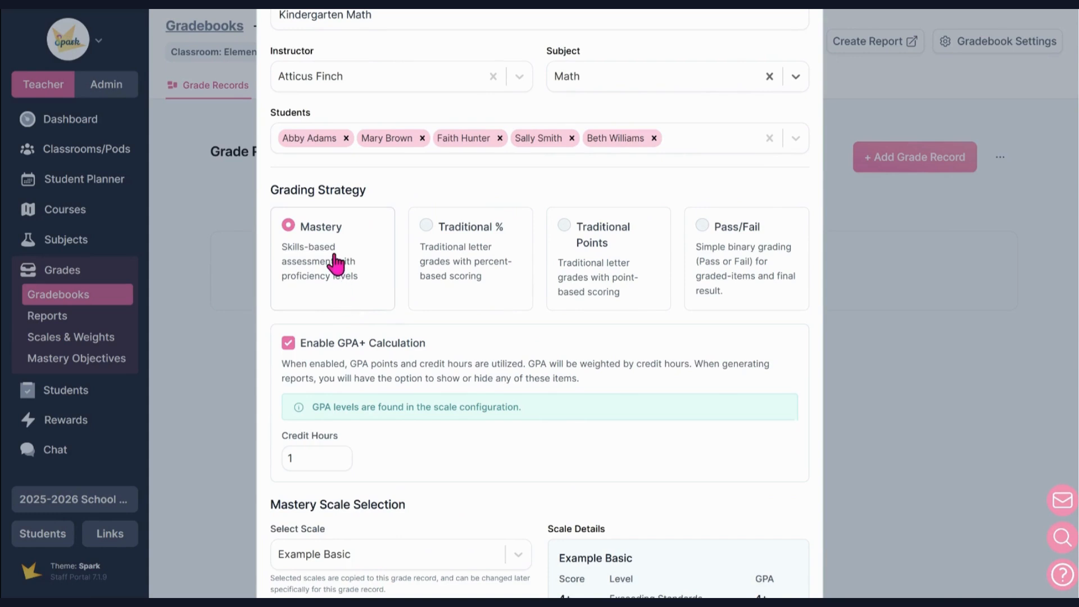
scroll(335, 264, "down", 2)
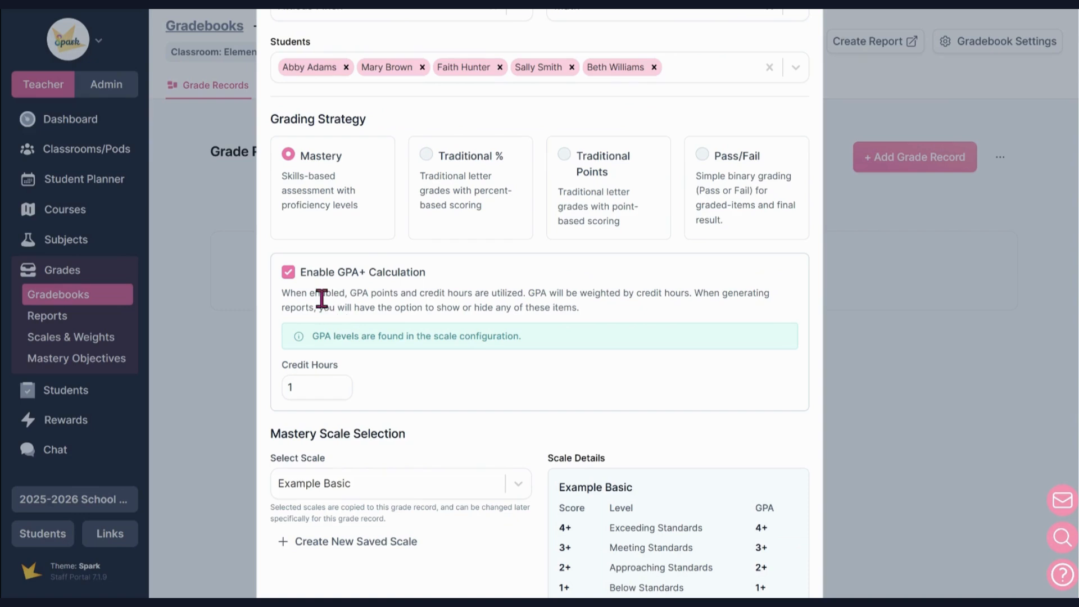
left_click(289, 273)
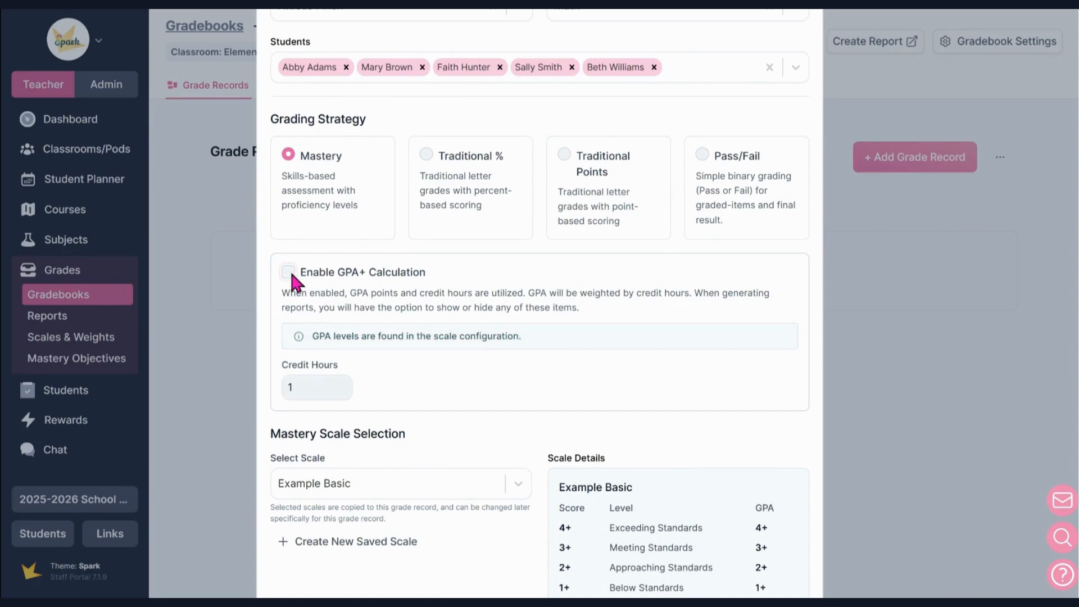
- Review the available mastery scales and learning objective sets for the new grade record
scroll(337, 284, "down", 5)
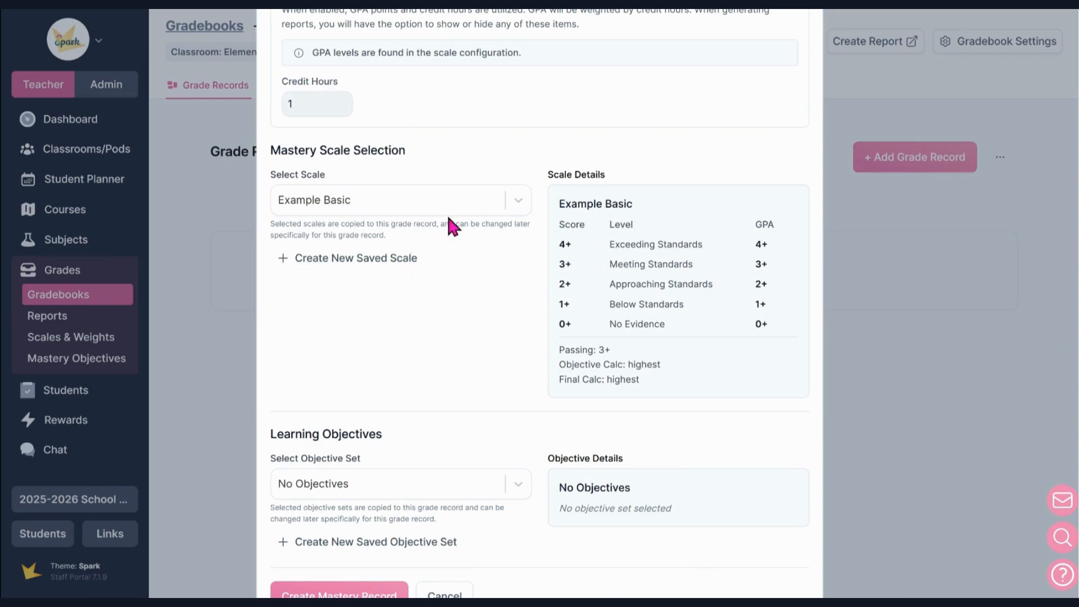
left_click(461, 212)
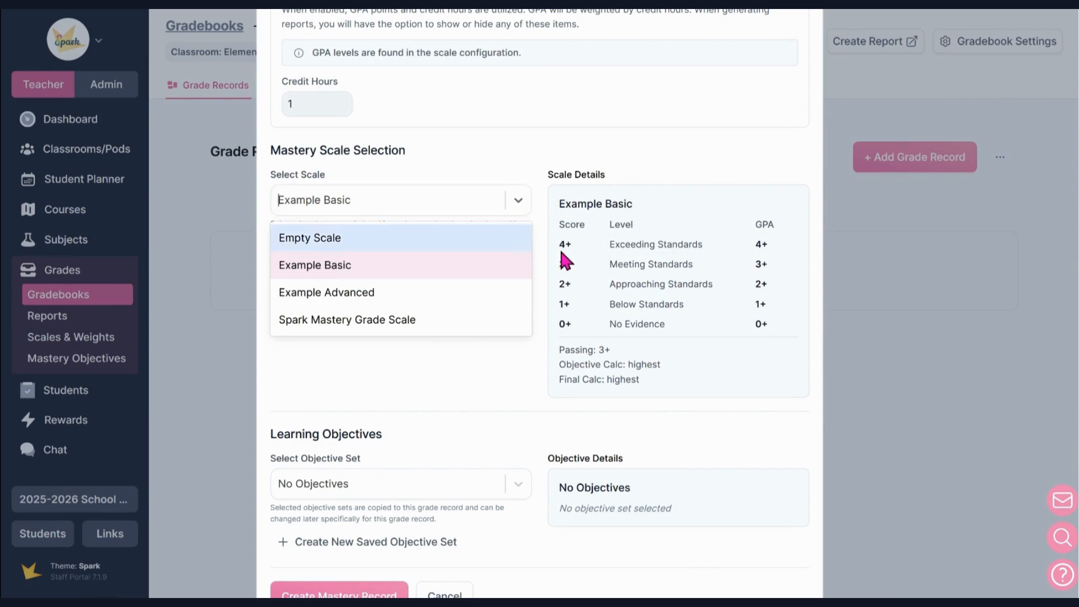
left_click(496, 382)
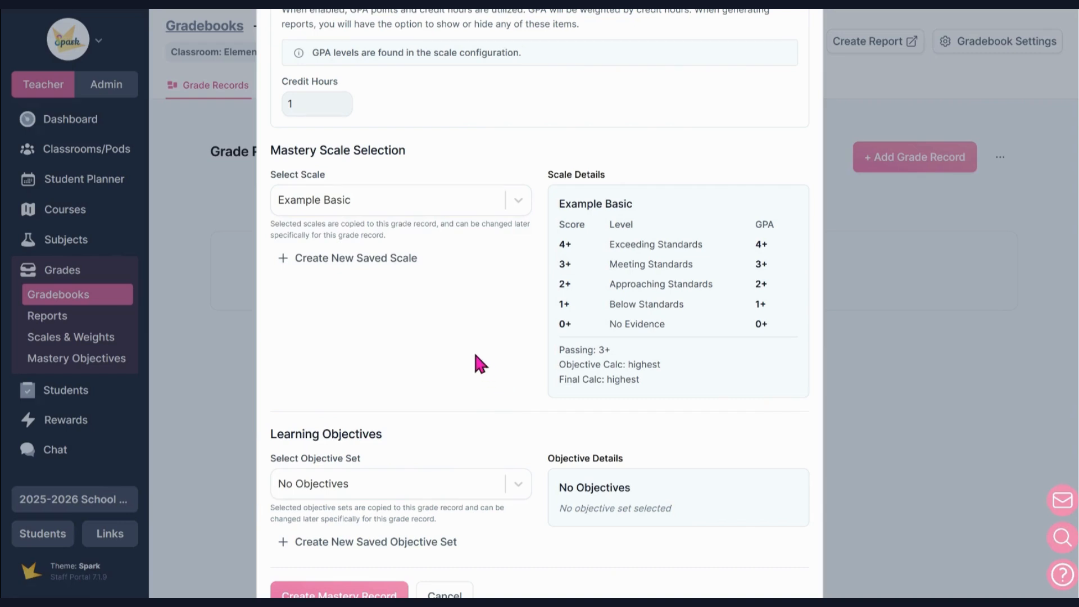
scroll(472, 355, "down", 2)
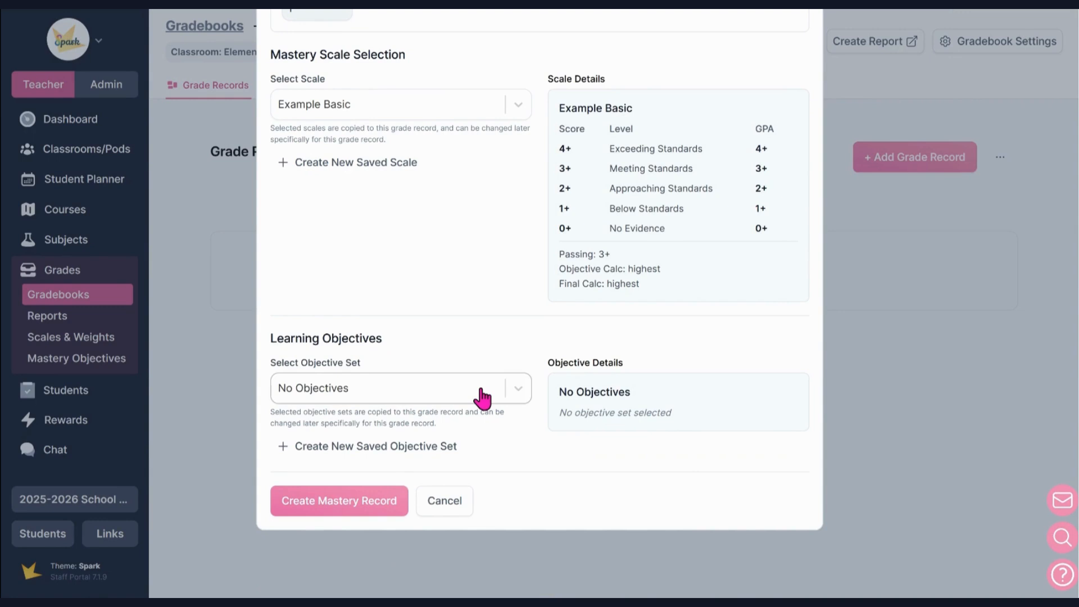
left_click(479, 397)
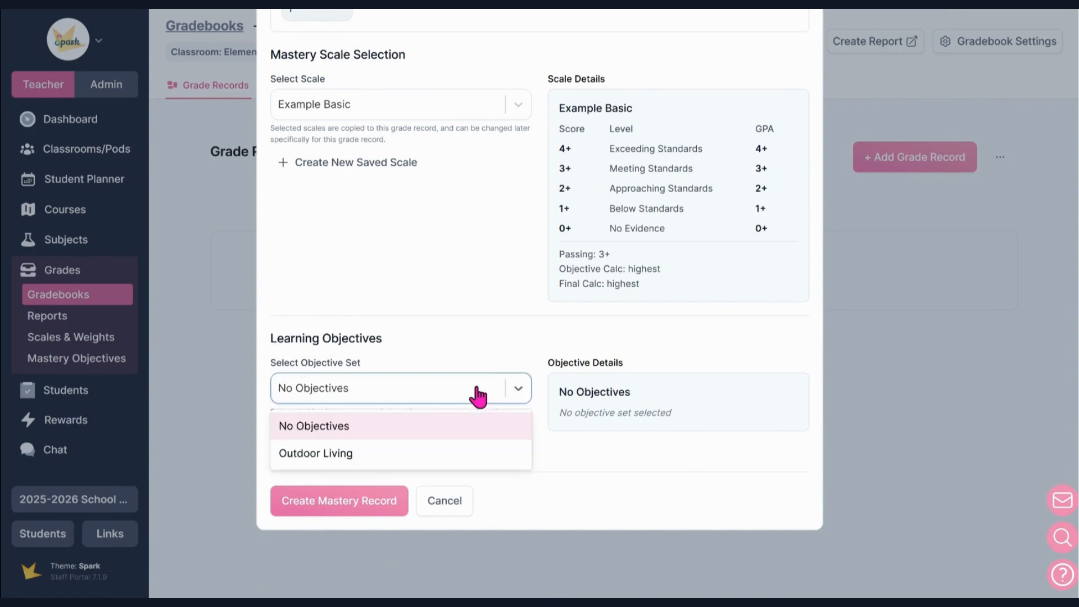
left_click(479, 397)
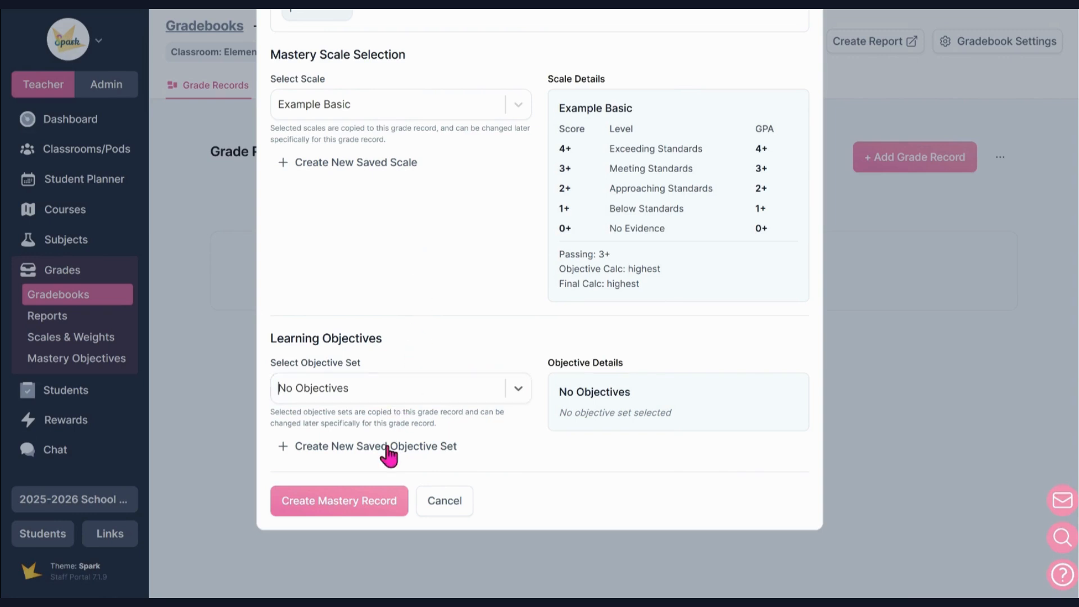
left_click(372, 503)
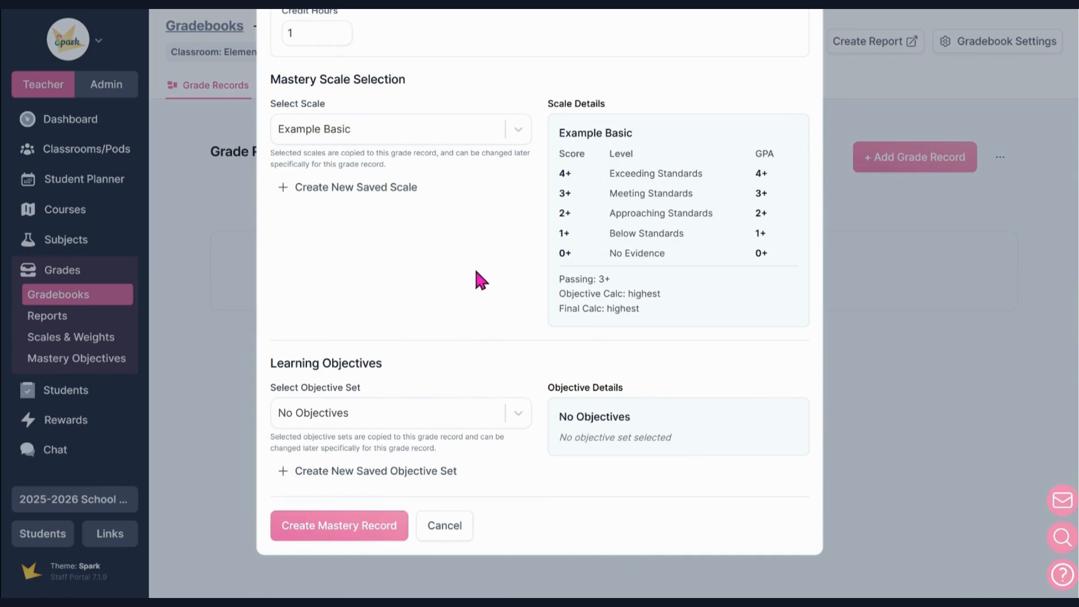
- Start a new saved mastery scale for the grade record and name it "Kindergarten Math"
left_click(428, 142)
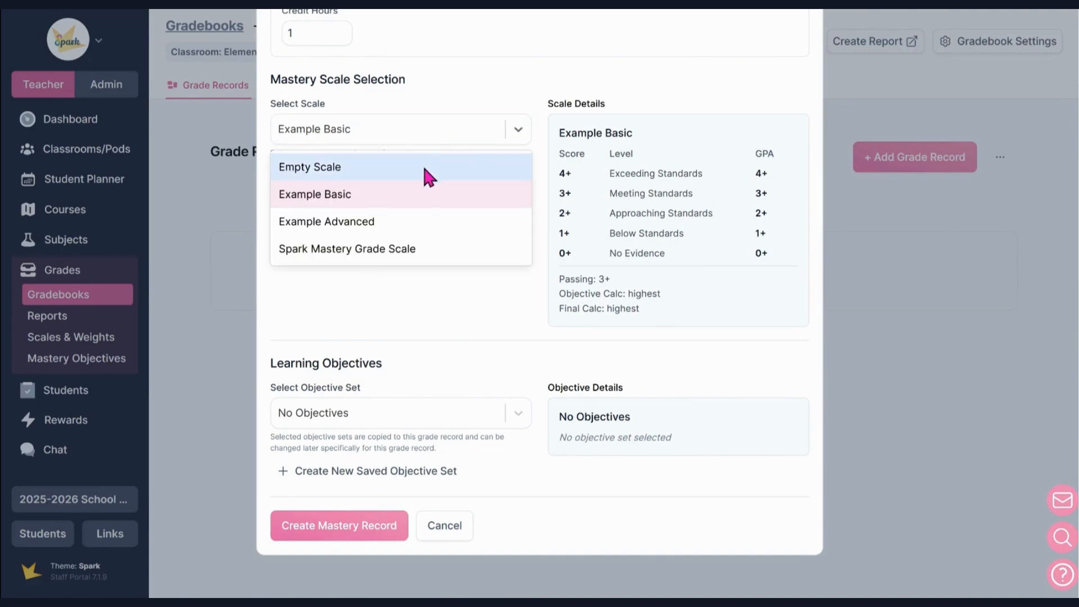
left_click(416, 277)
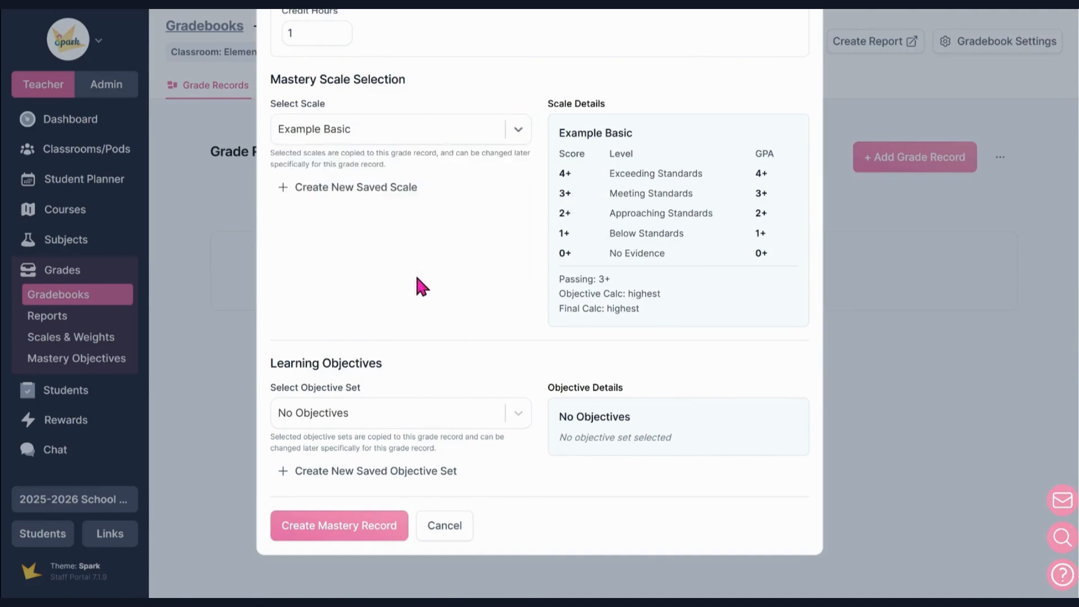
left_click(387, 191)
type("K")
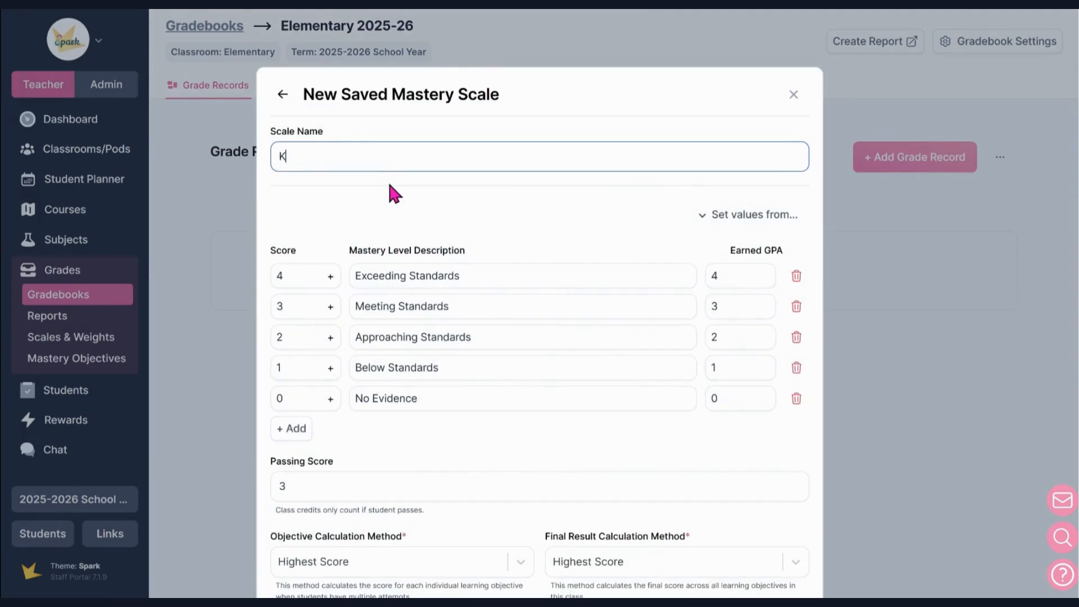
type("indergarten Math")
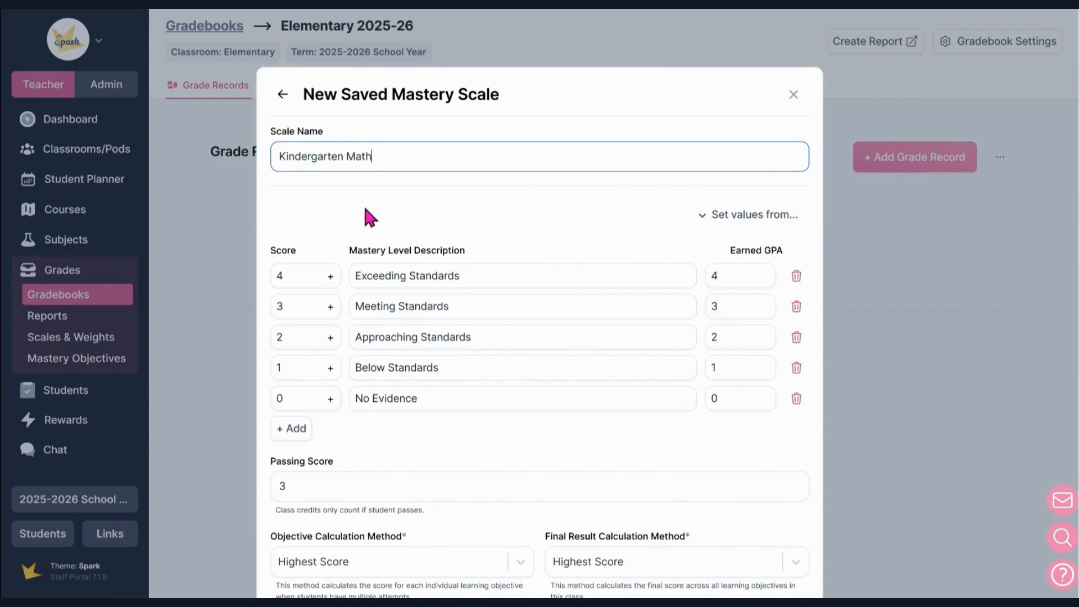
- Remove the Exceeding Standards level, rename levels 3, 2 and 1 to Great!, Average and Needs Help, and set the passing score to 2
left_click(797, 277)
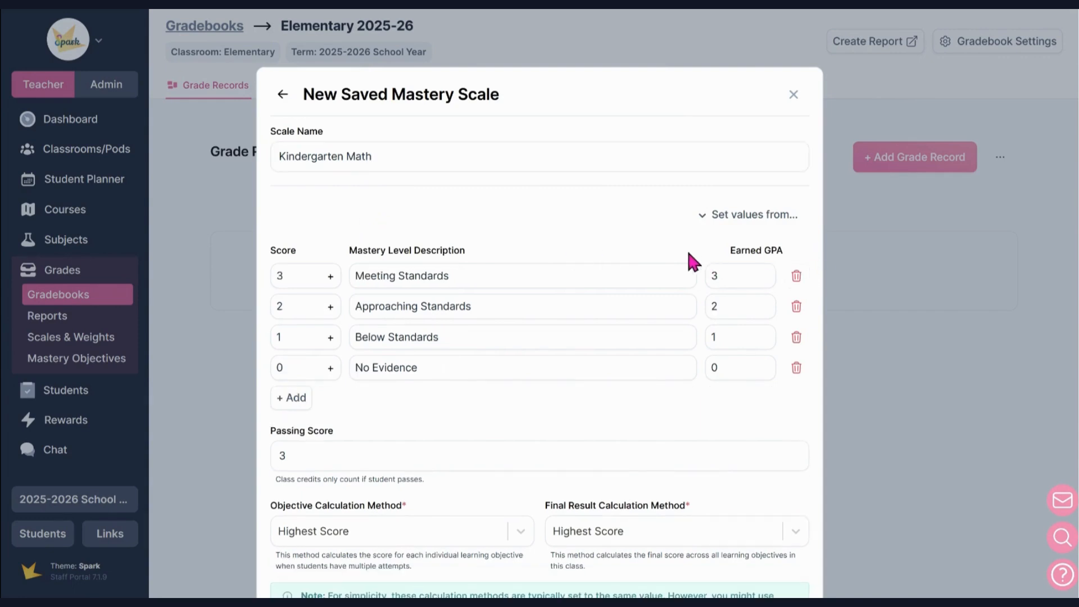
left_click_drag(480, 272, 352, 279)
type("Great!")
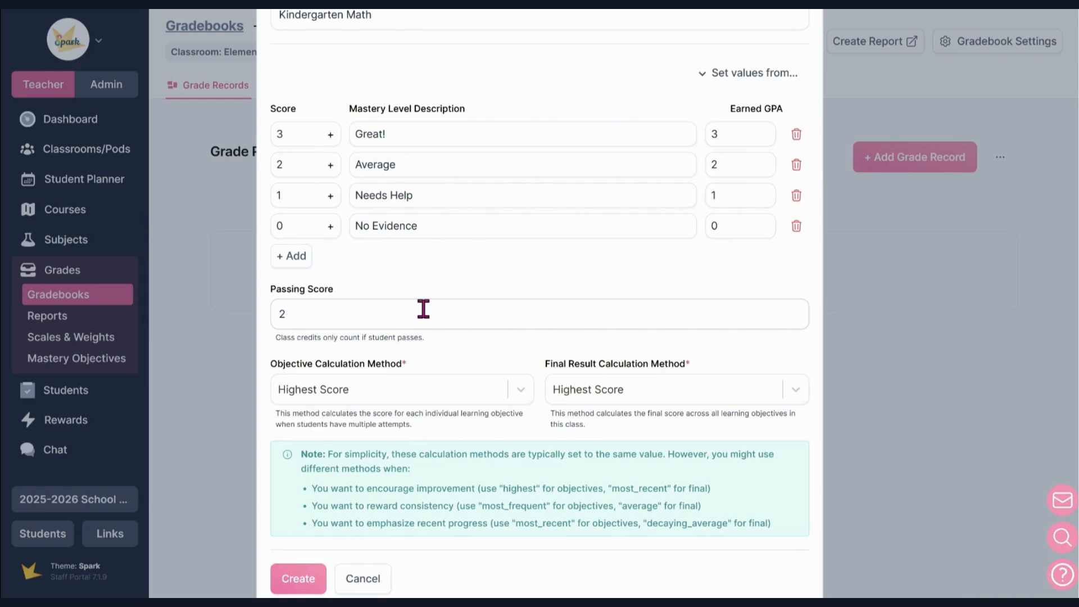
- Save the Kindergarten Math scale and create the mastery grade record with it
scroll(424, 308, "down", 2)
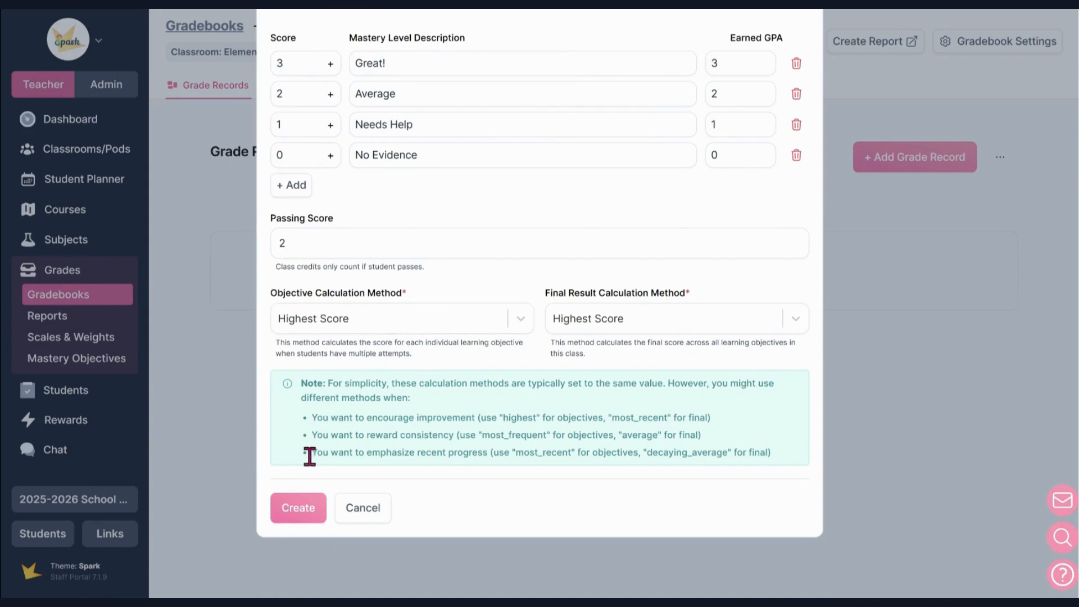
left_click(300, 509)
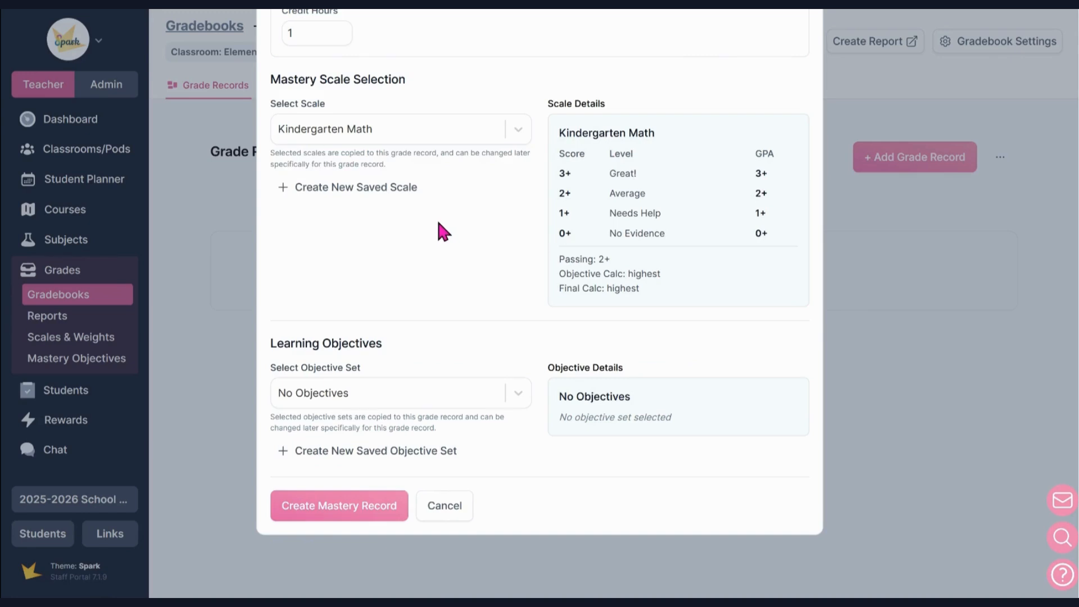
left_click(355, 510)
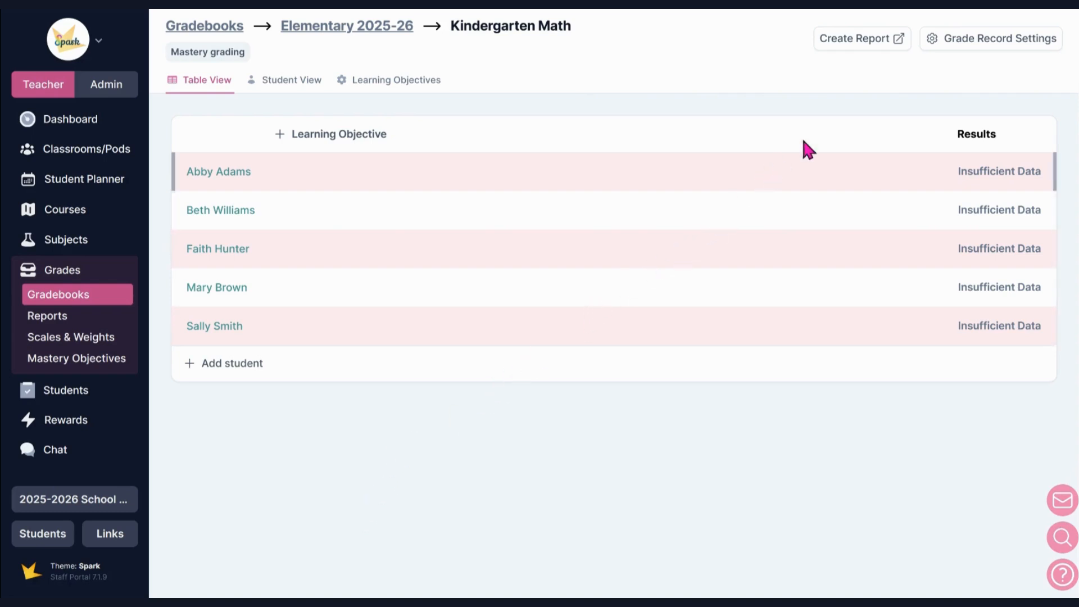
- Examine the record's mastery grading settings and the alternative scales on offer, leaving the settings without changes
left_click(971, 38)
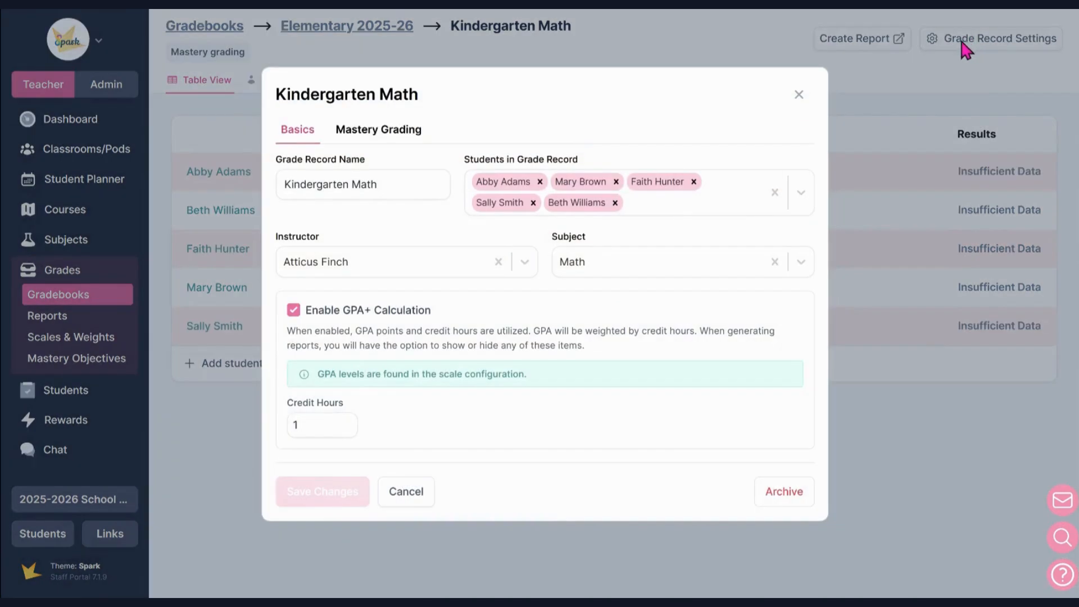
left_click(401, 128)
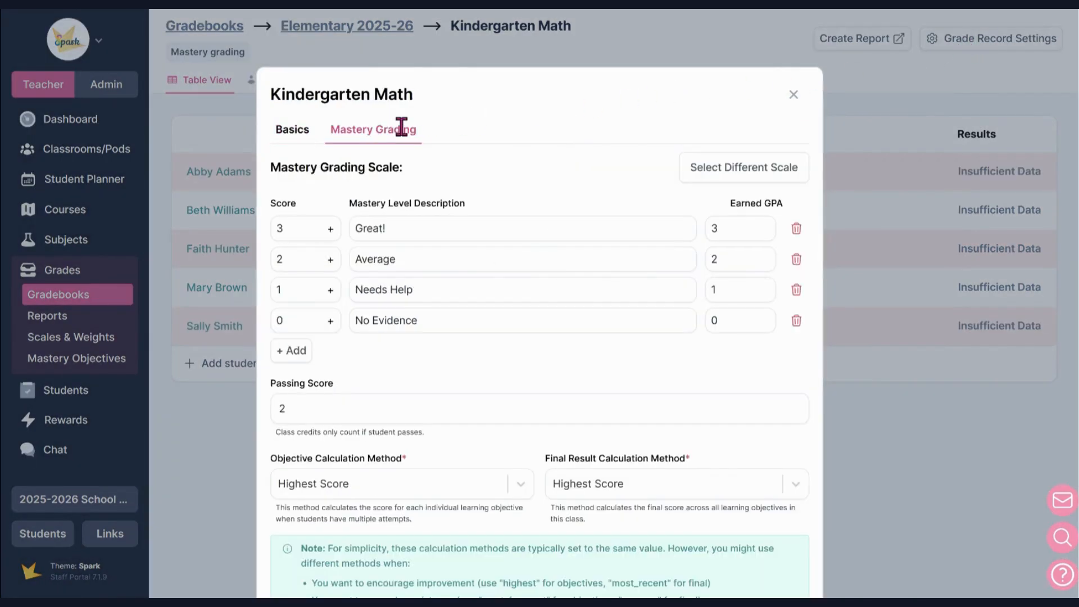
scroll(433, 217, "down", 1)
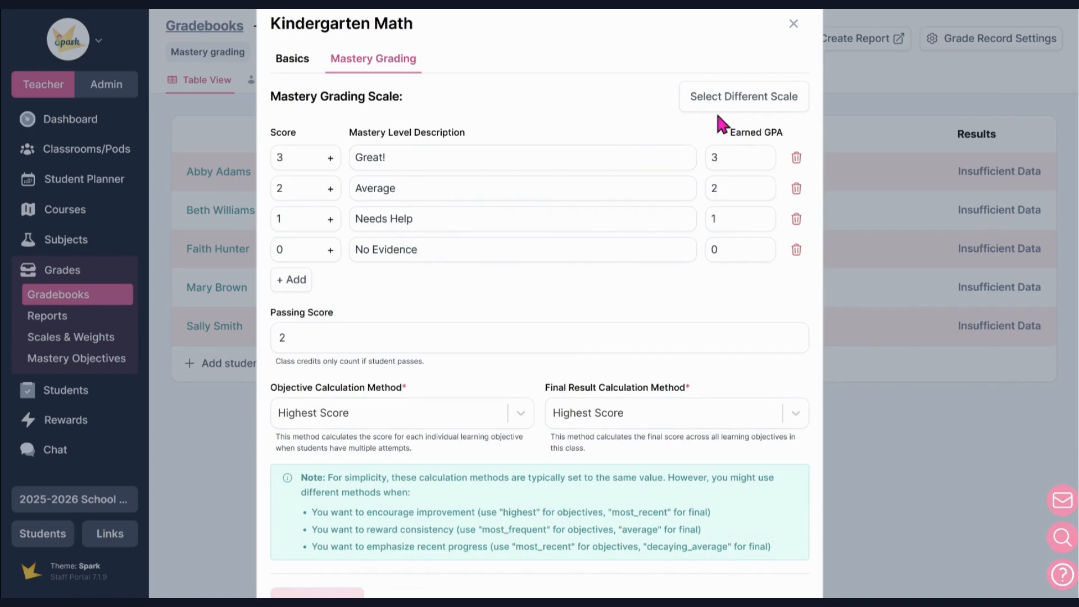
left_click(731, 104)
scroll(629, 214, "down", 3)
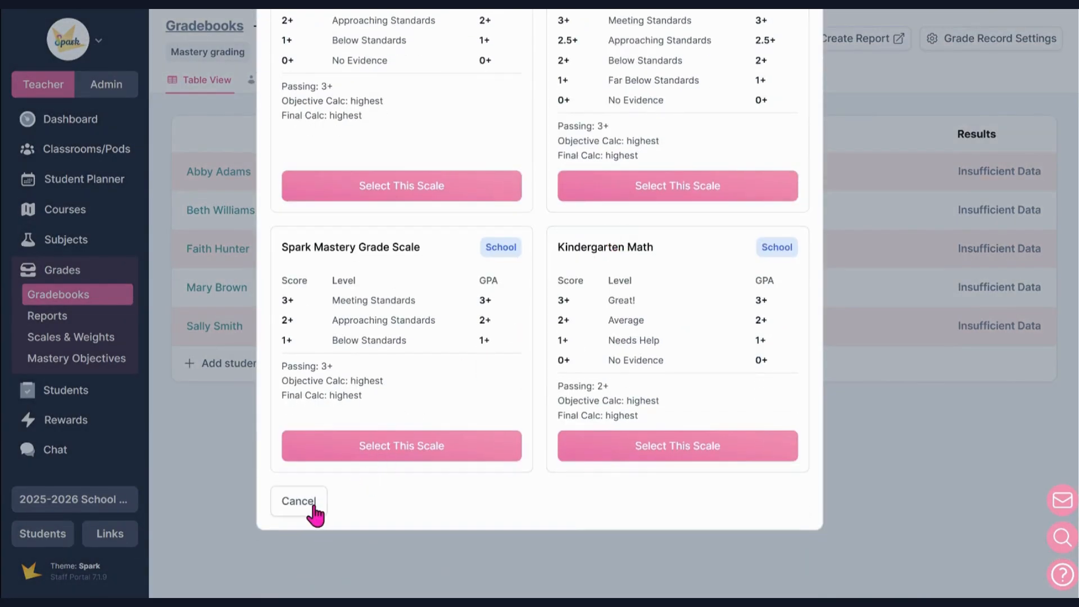
left_click(314, 503)
left_click(250, 479)
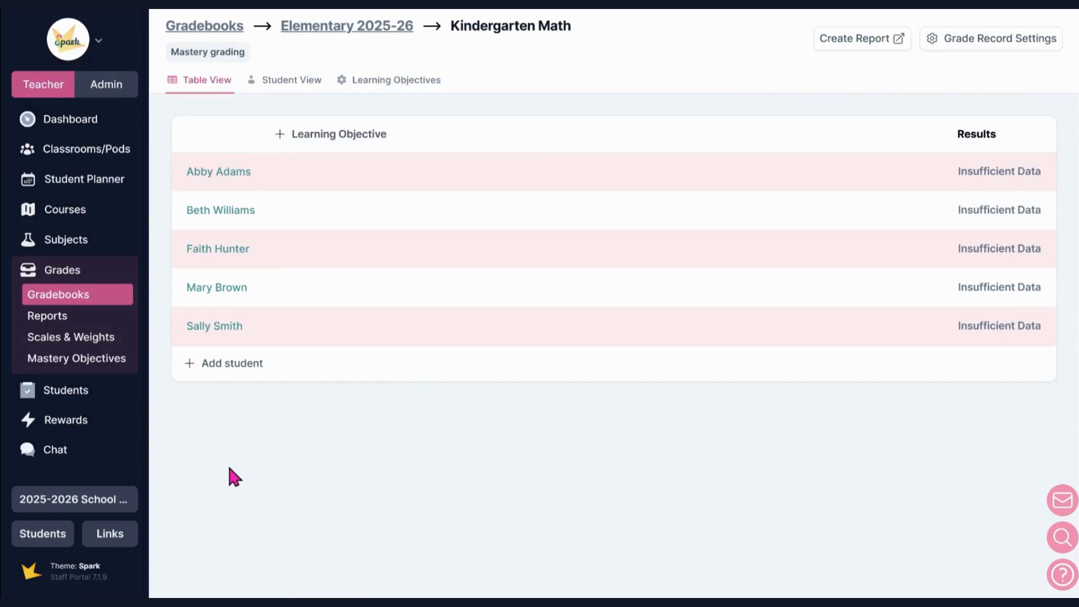
- Start a new saved mastery scale in Scales & Weights, with Most Recent Score for objectives and Average Score for the final result
left_click(104, 343)
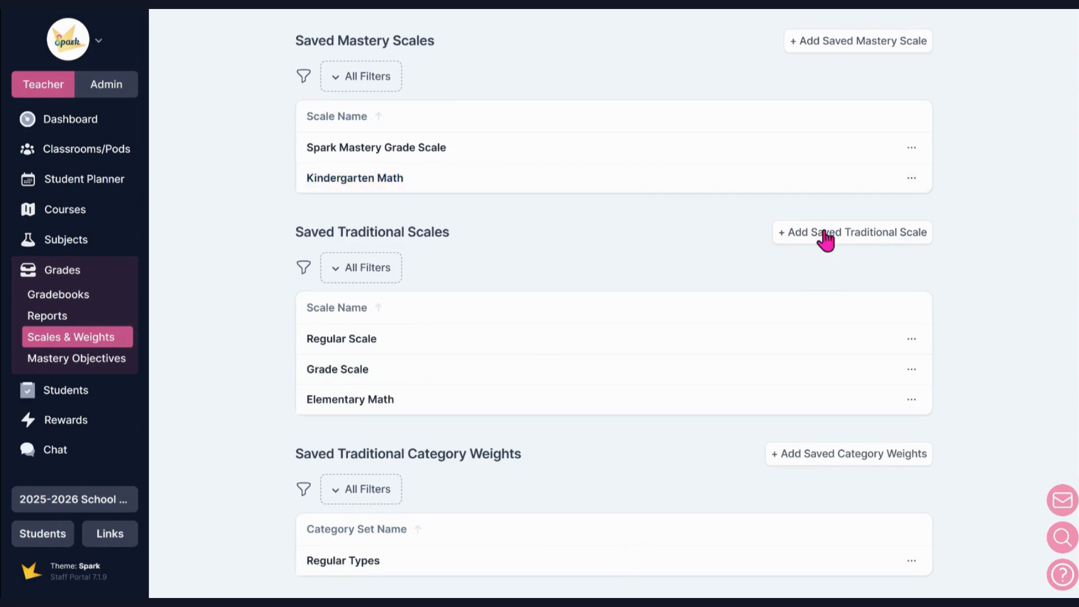
left_click(877, 43)
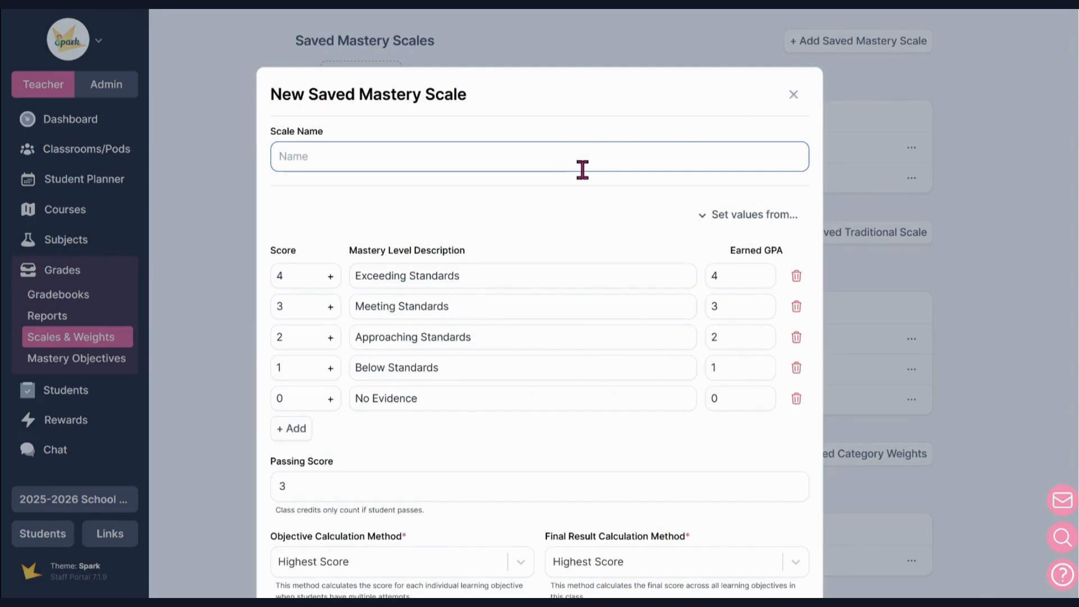
left_click(793, 94)
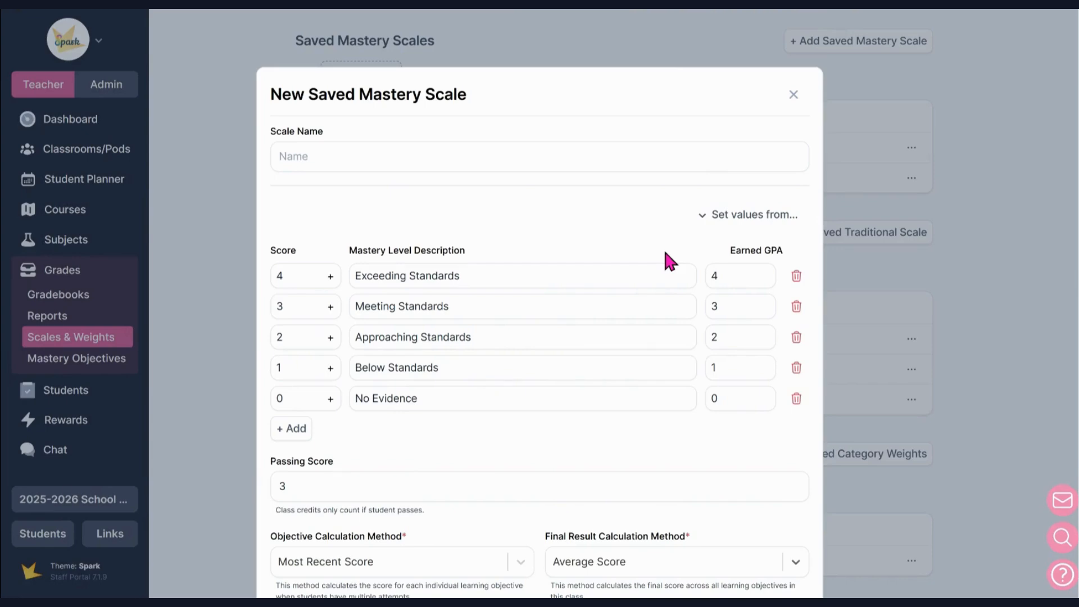
- Examine the options for the objective and final result calculation methods and the guidance note on combining them
scroll(514, 270, "down", 4)
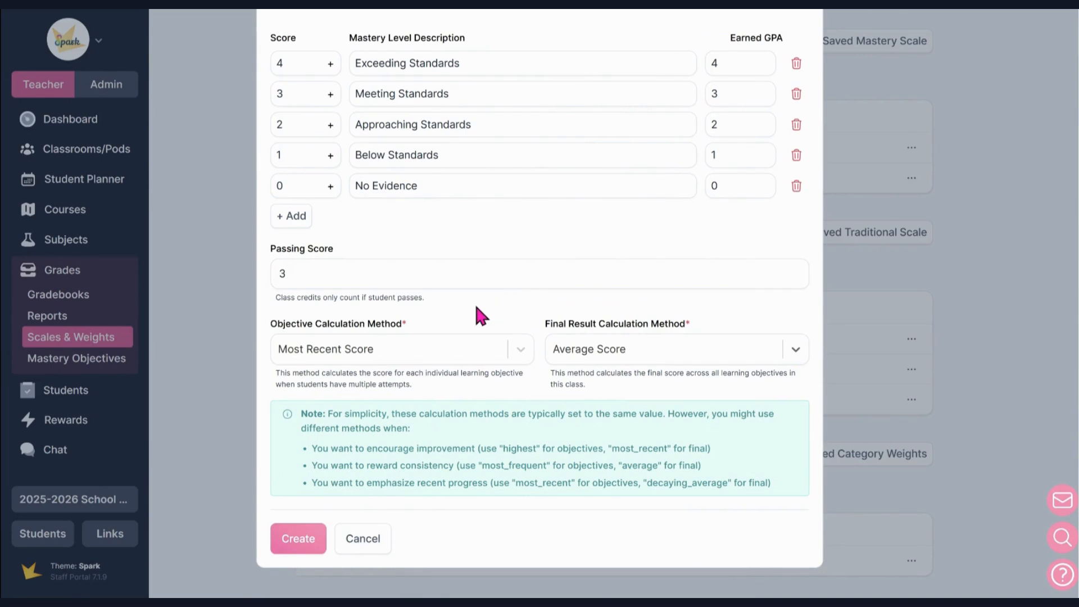
left_click(461, 360)
left_click(462, 361)
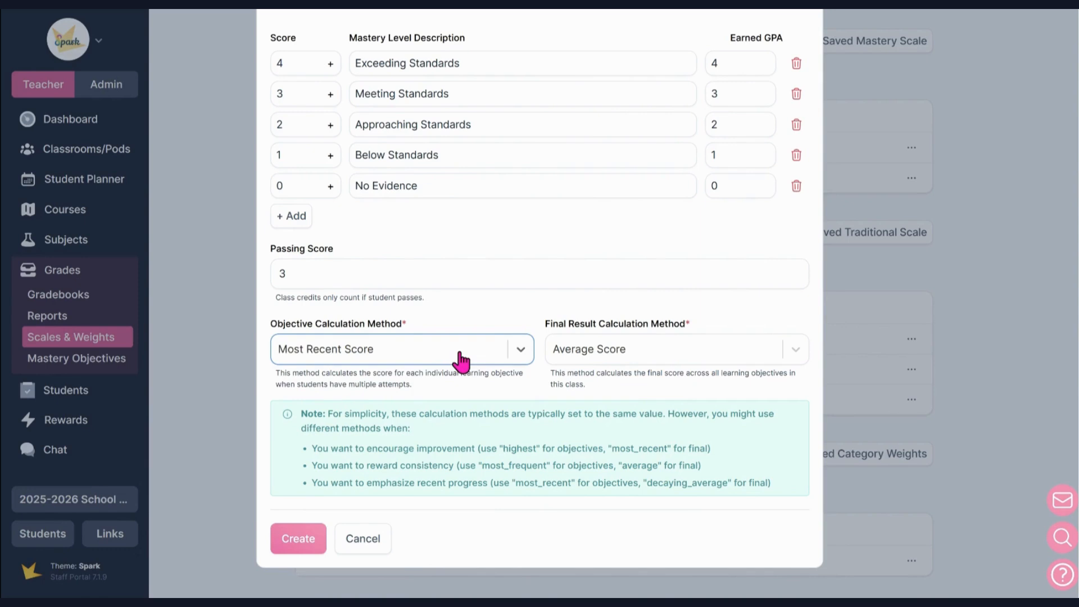
left_click(678, 360)
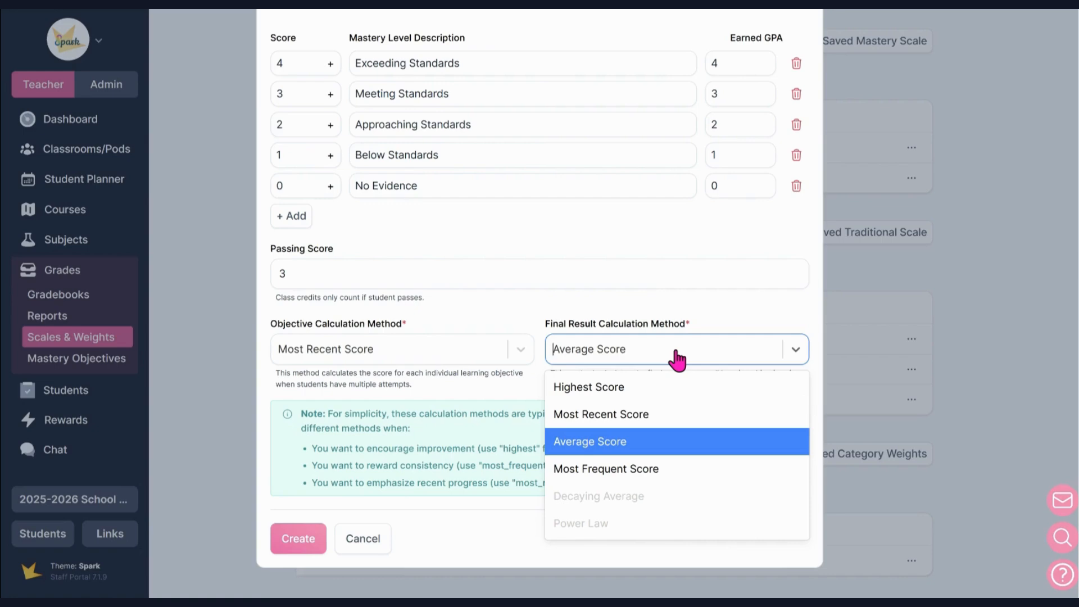
left_click(677, 359)
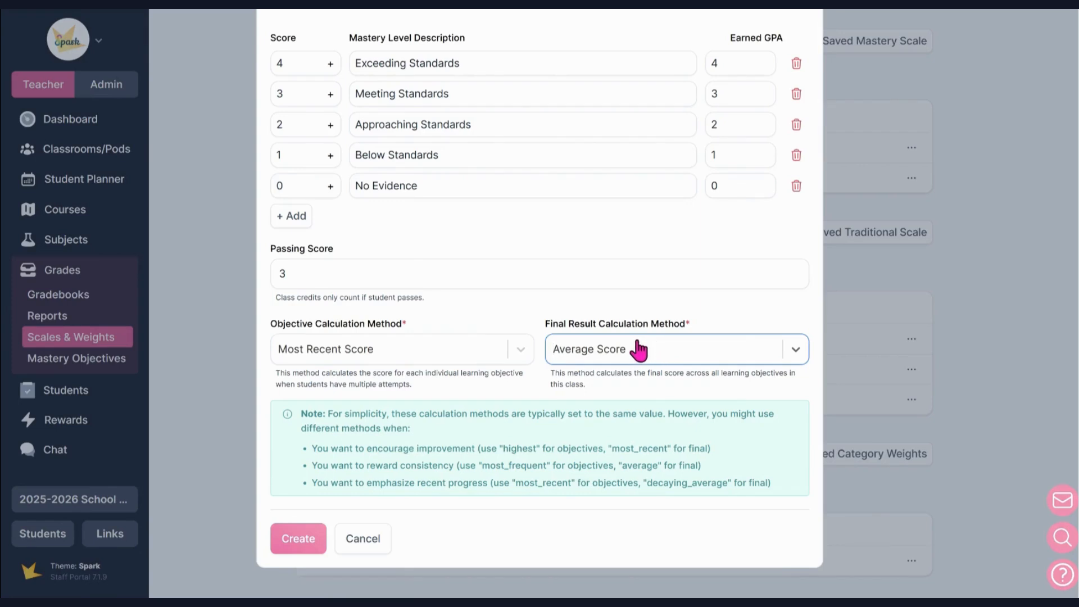
left_click(468, 358)
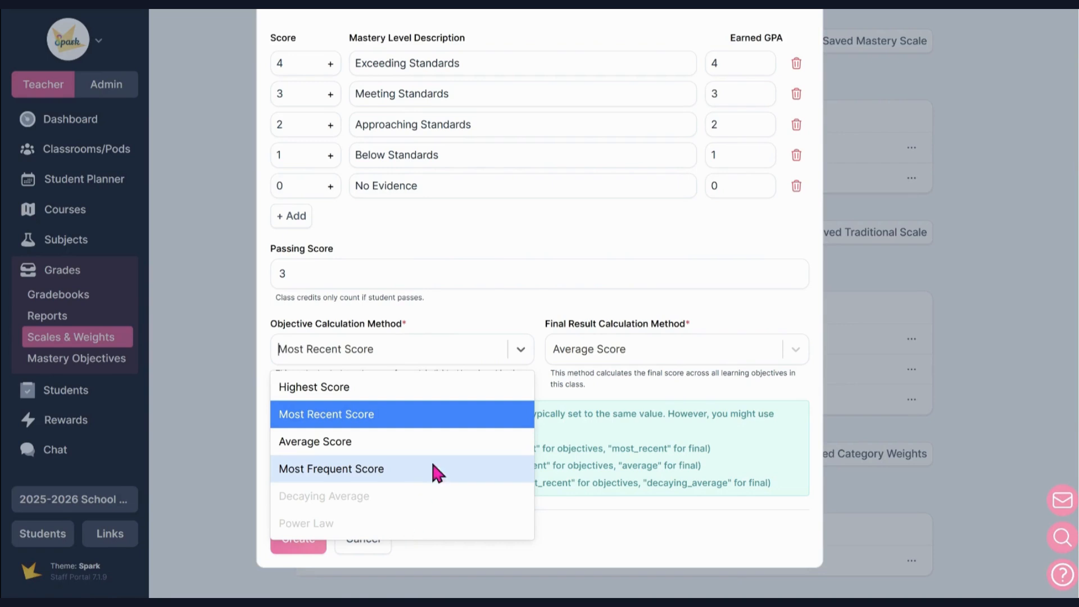
left_click(489, 321)
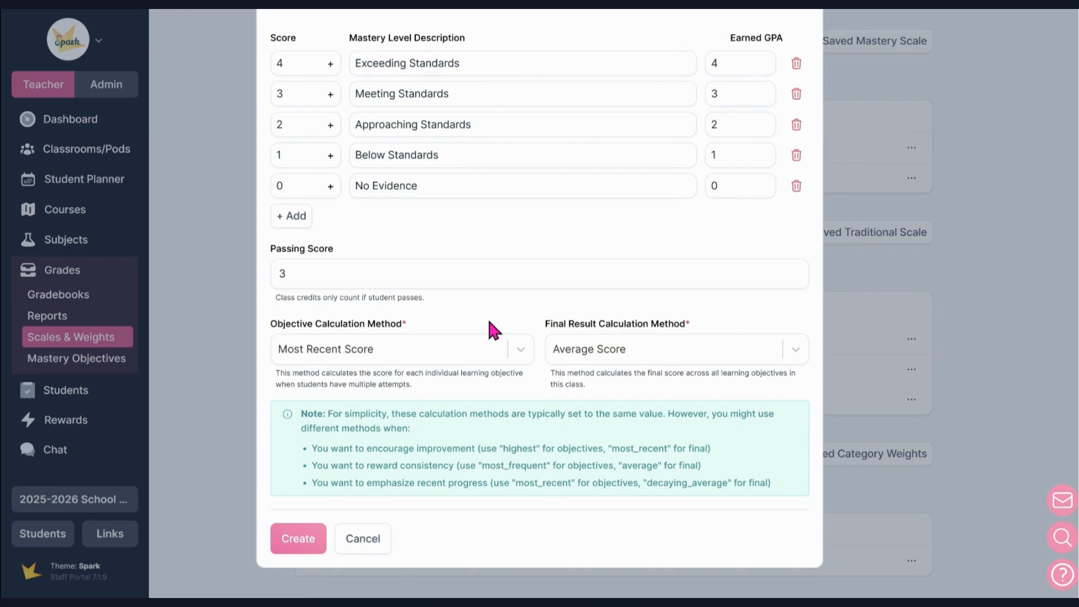
- Try Highest Score for objectives and Most Frequent Score for the final result in the new saved mastery scale
left_click(488, 355)
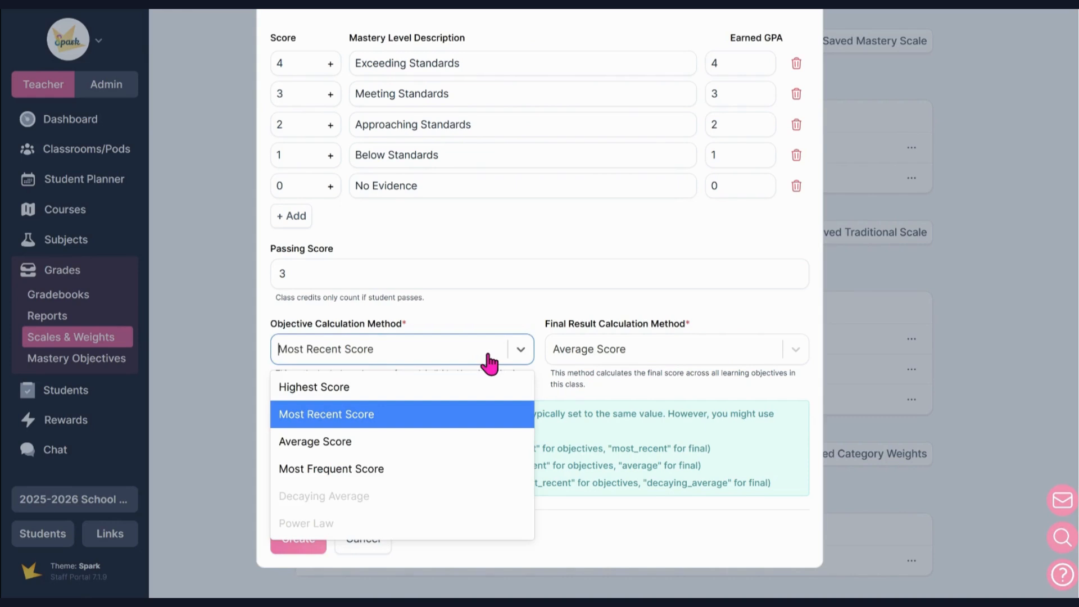
left_click(479, 387)
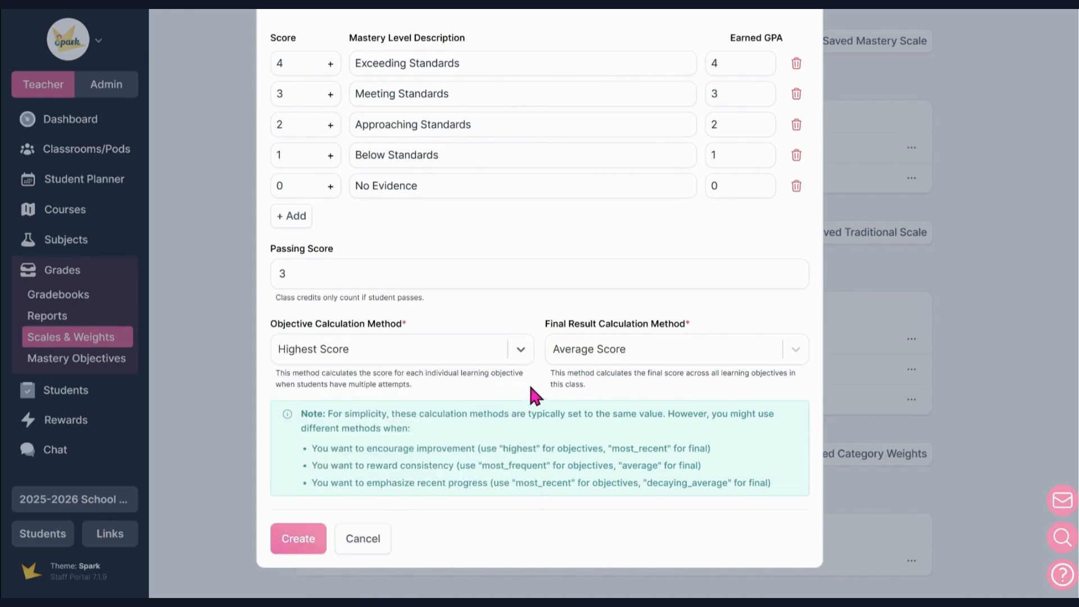
left_click(643, 358)
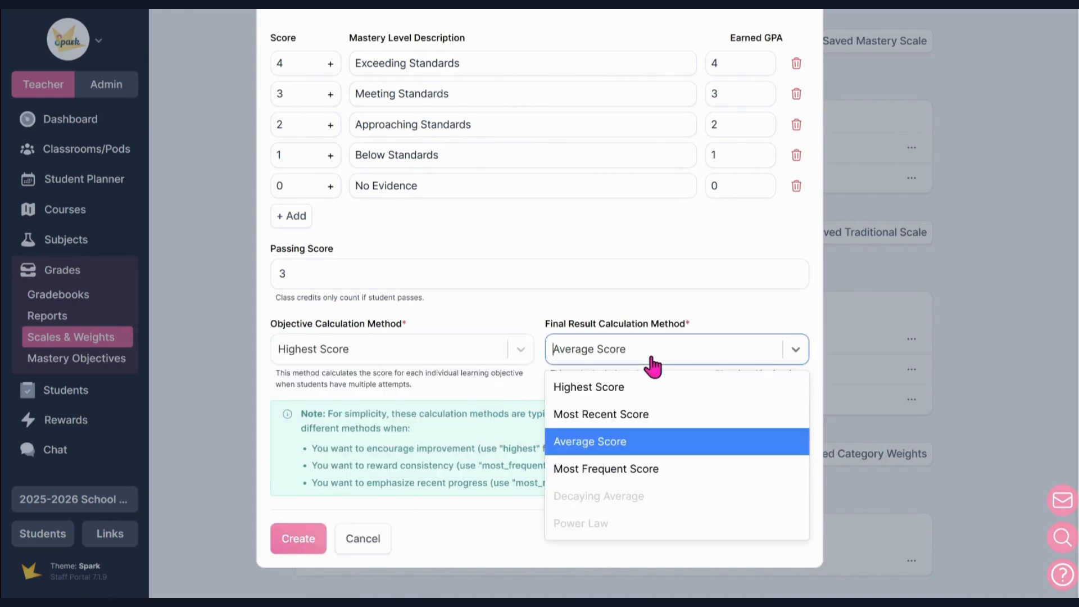
left_click(618, 468)
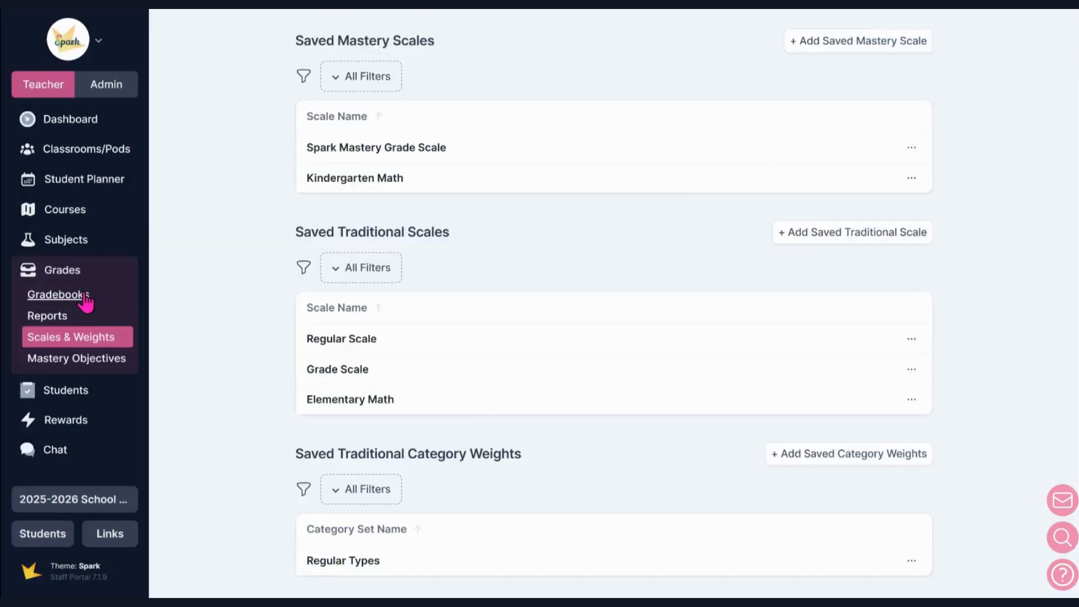
- View the saved Mastery Objective Sets and return to the list of gradebooks
left_click(84, 295)
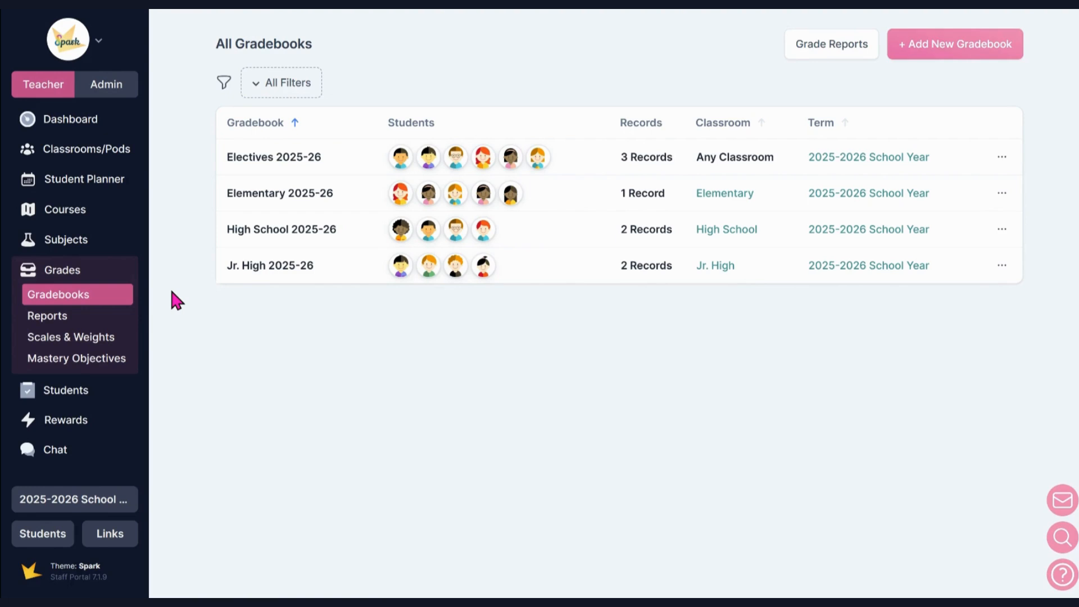
left_click(100, 366)
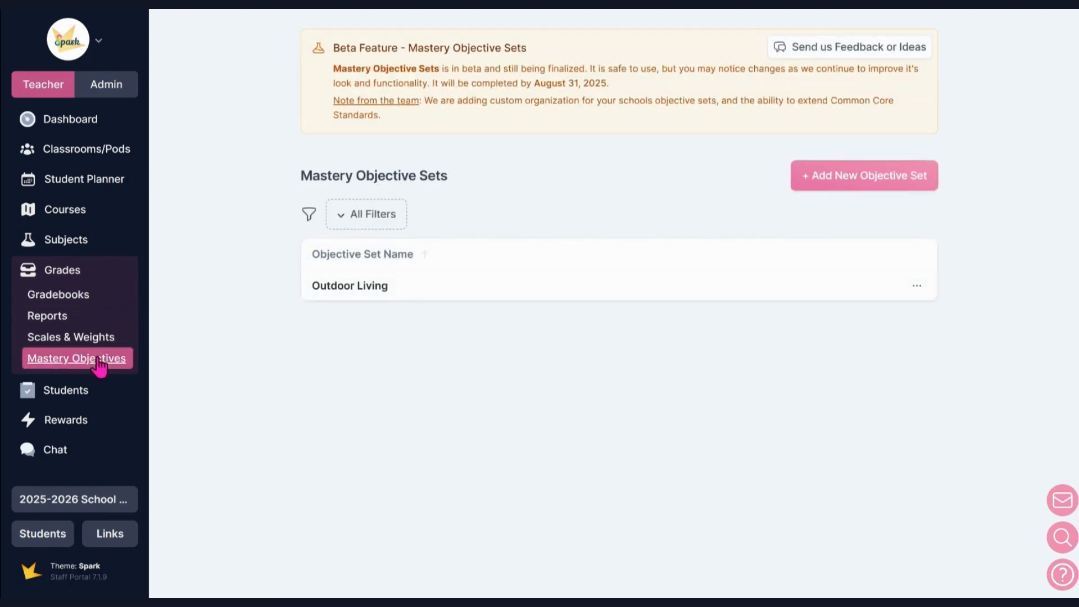
left_click(68, 297)
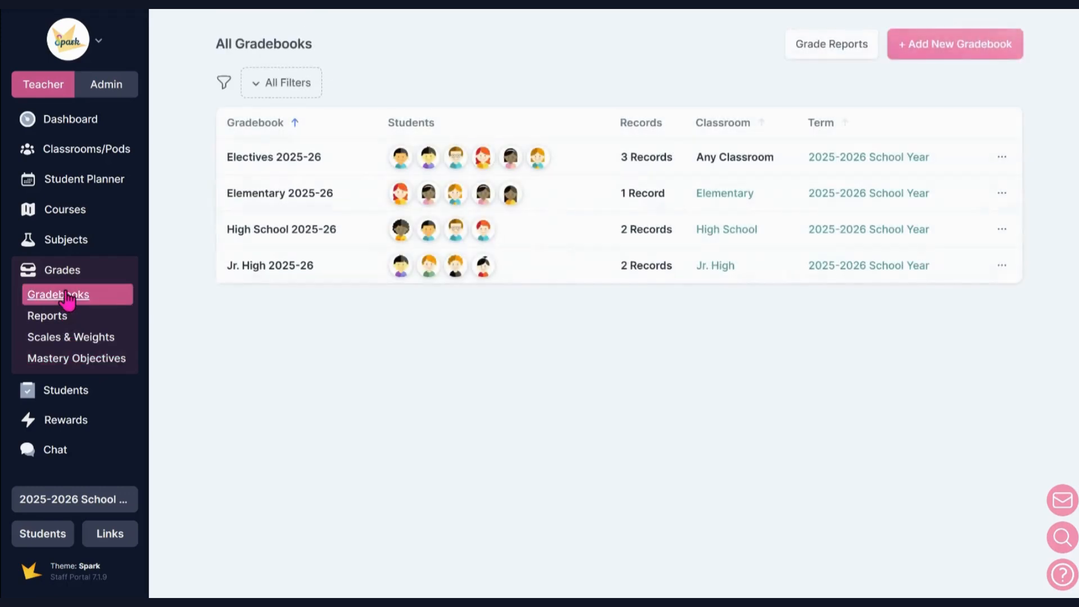
- Bulk-create the K Math Numbers, Operations, Measurement and Geometry learning objectives in the Elementary 2025-26 gradebook's Kindergarten Math record
left_click(274, 193)
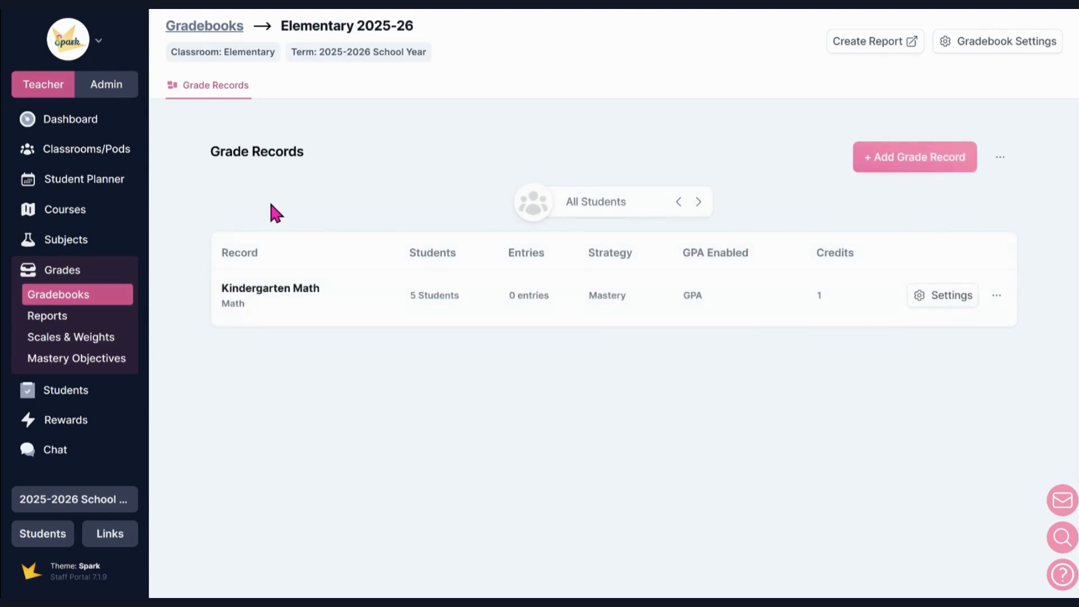
left_click(276, 300)
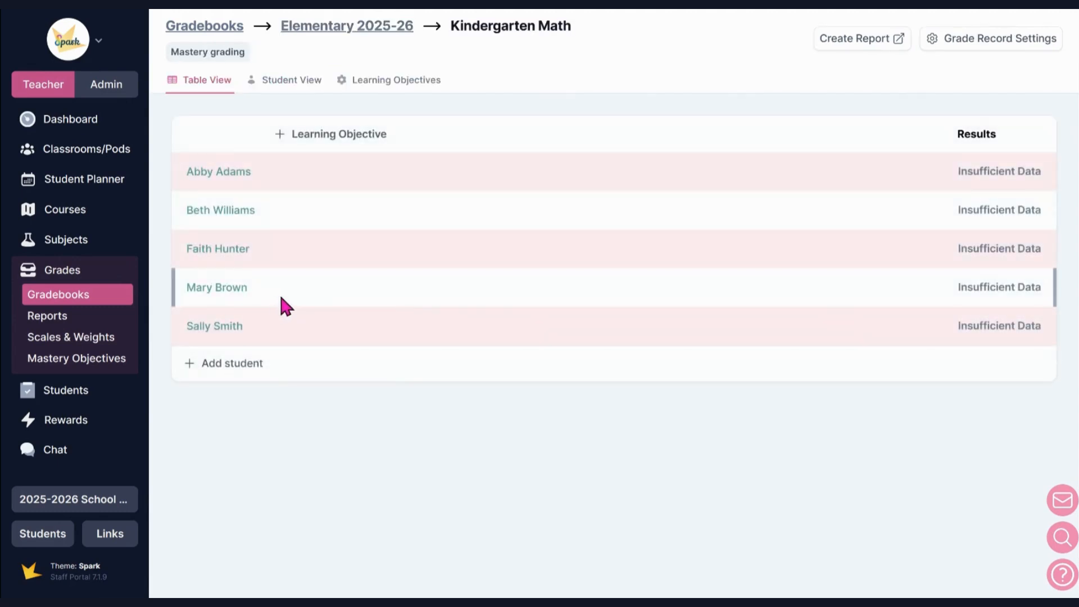
left_click(407, 92)
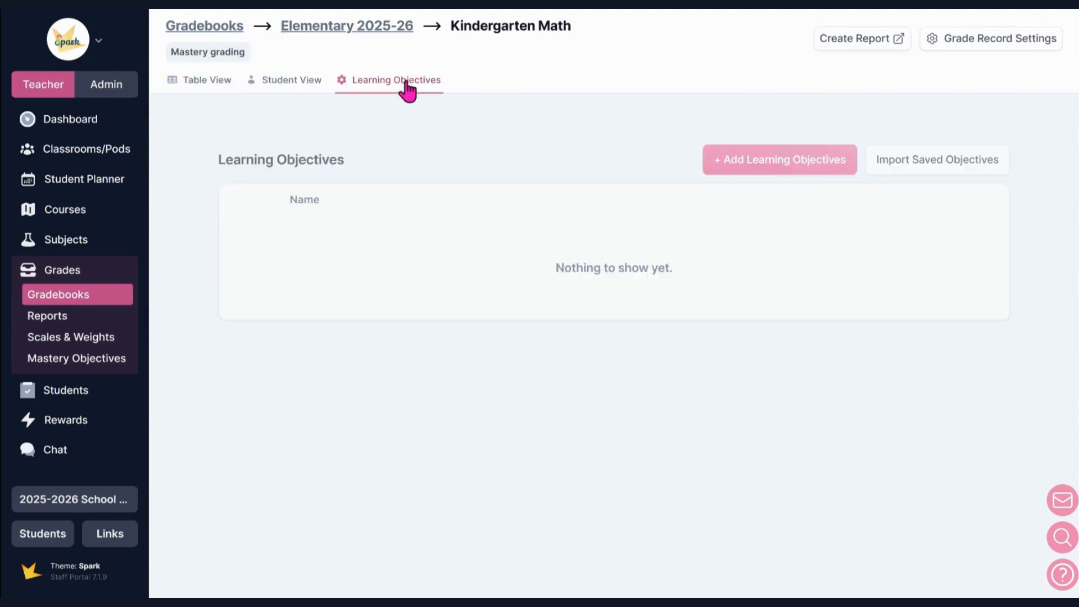
left_click(737, 173)
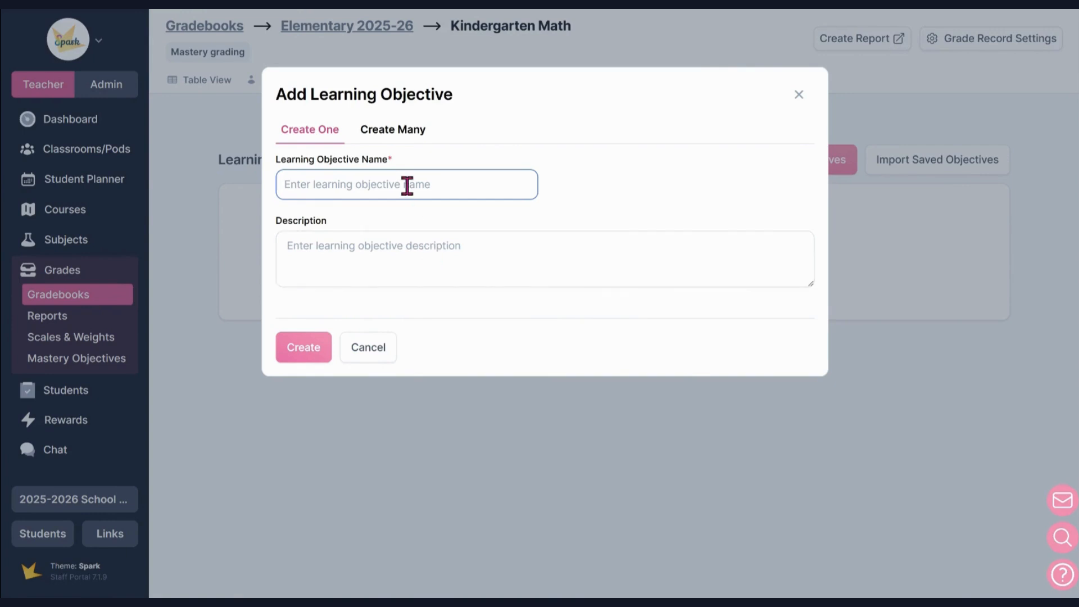
left_click(401, 132)
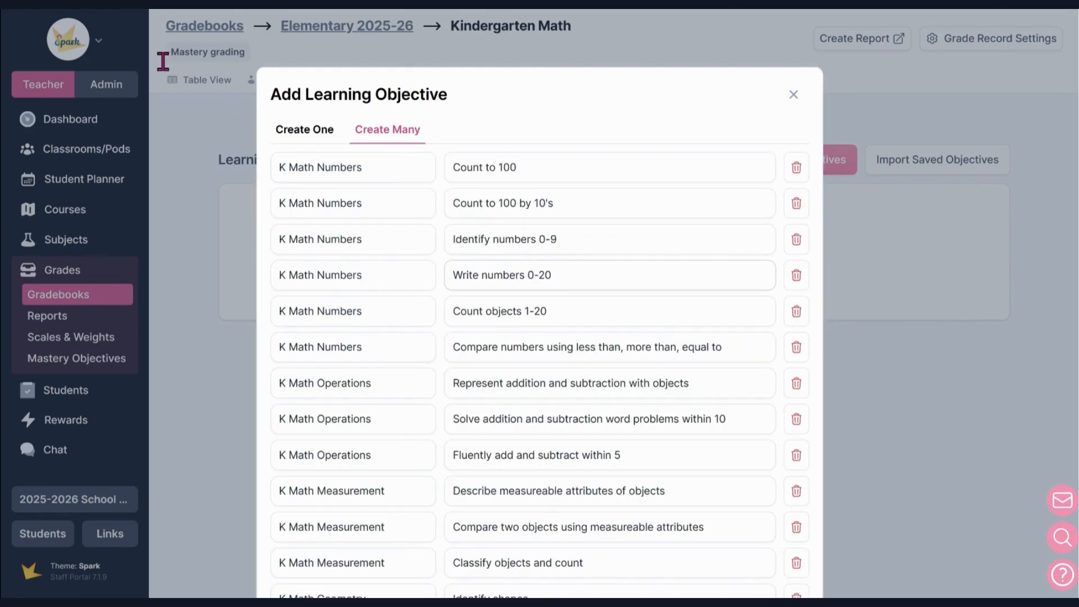
scroll(459, 225, "down", 4)
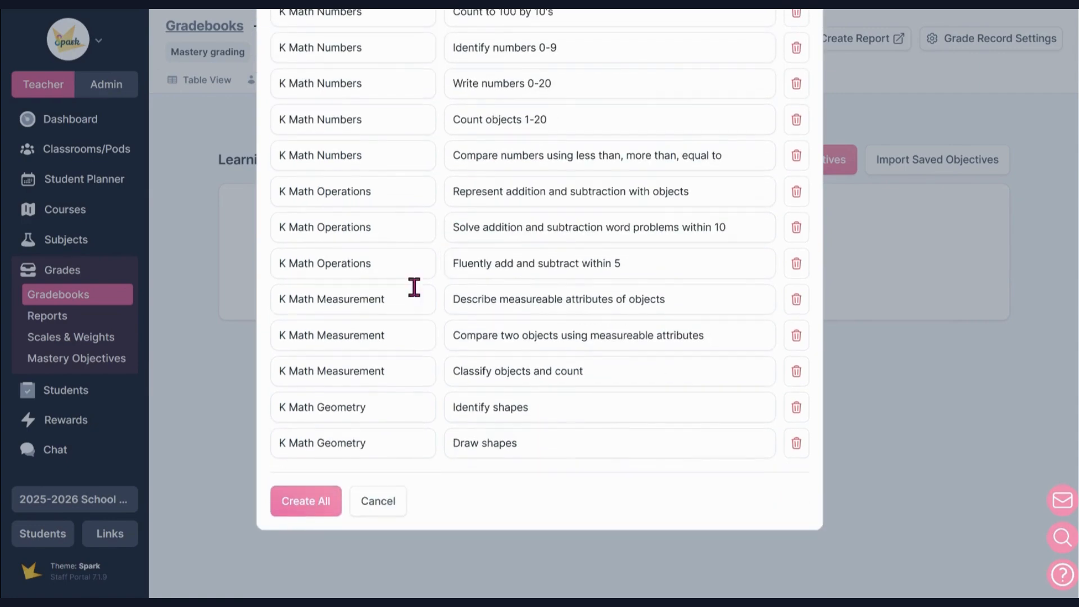
left_click(322, 506)
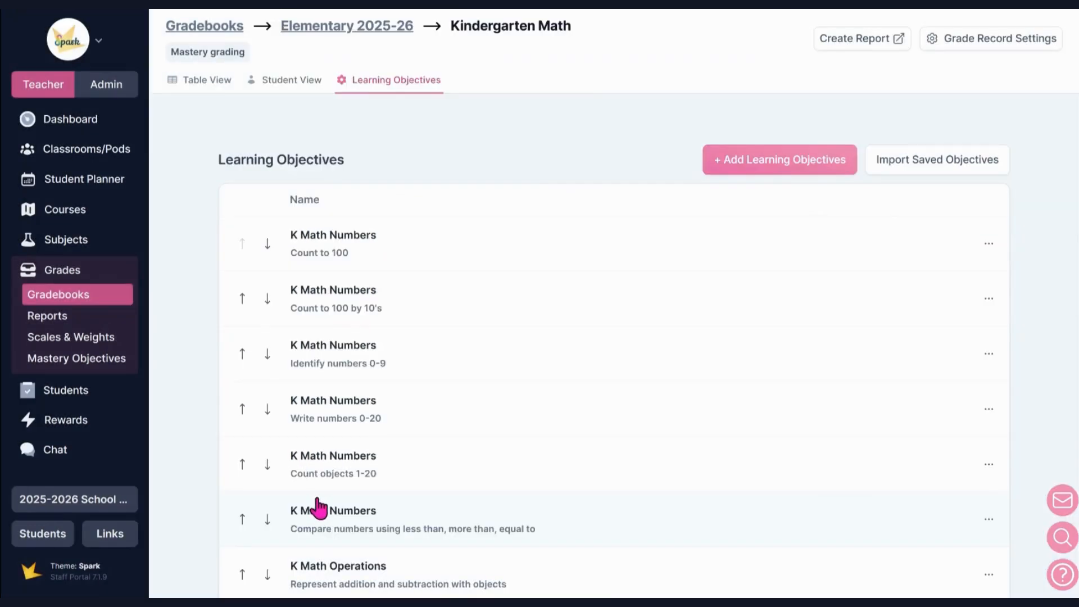
- Check which saved objective sets a new mastery grade record in Elementary 2025-26 offers, leaving without creating the record
left_click(115, 297)
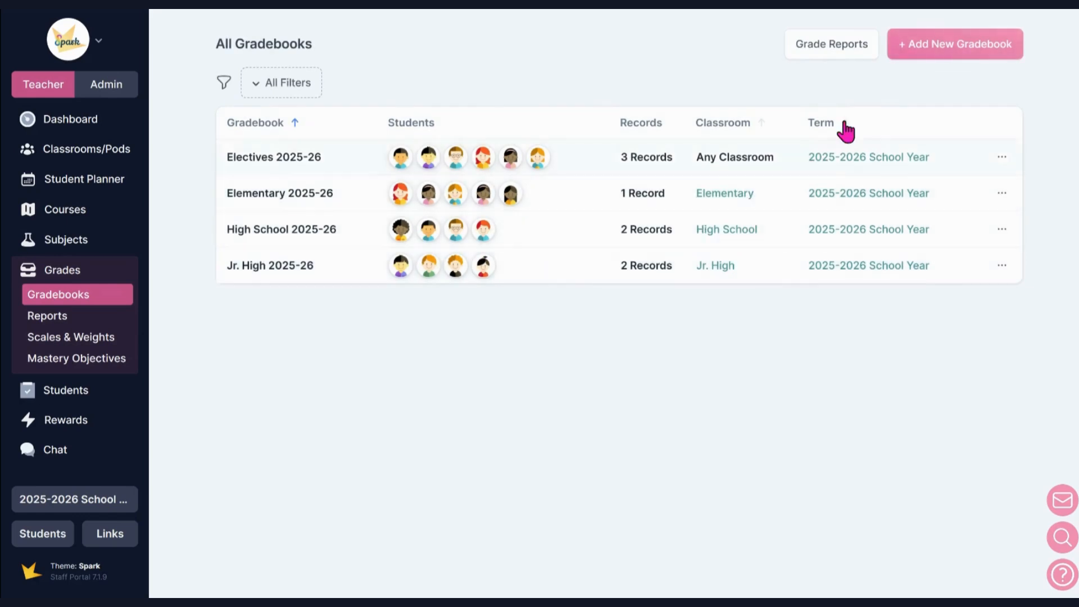
left_click(429, 194)
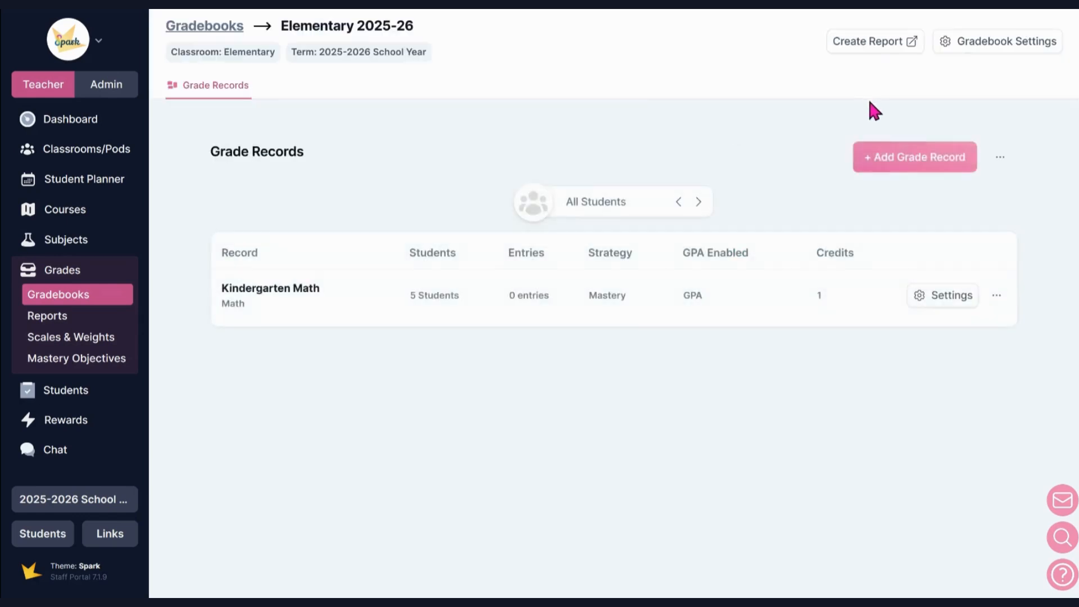
left_click(885, 161)
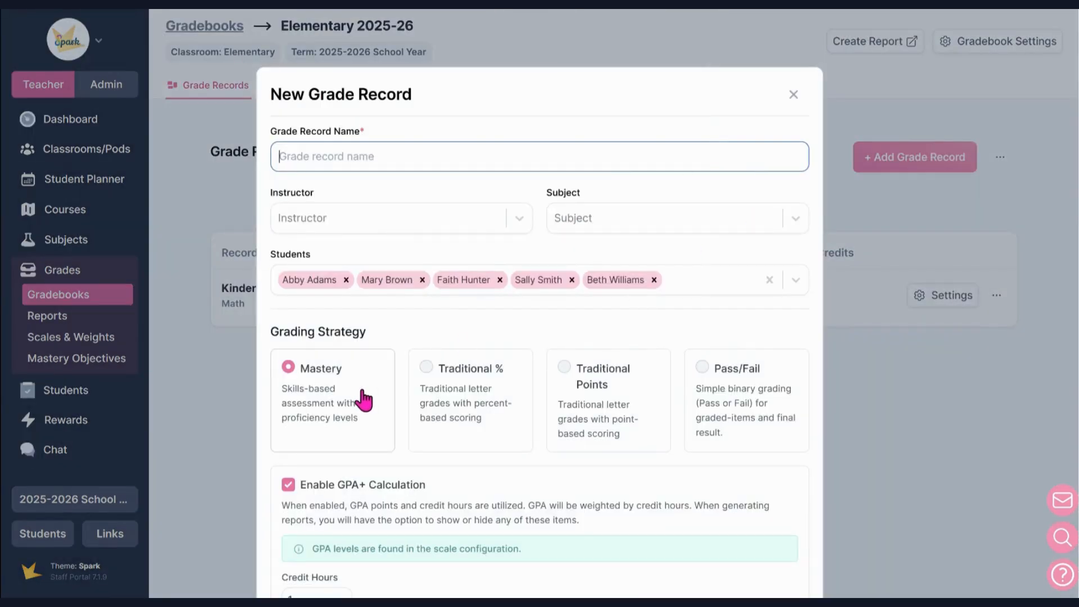
scroll(455, 388, "down", 2)
scroll(454, 379, "down", 8)
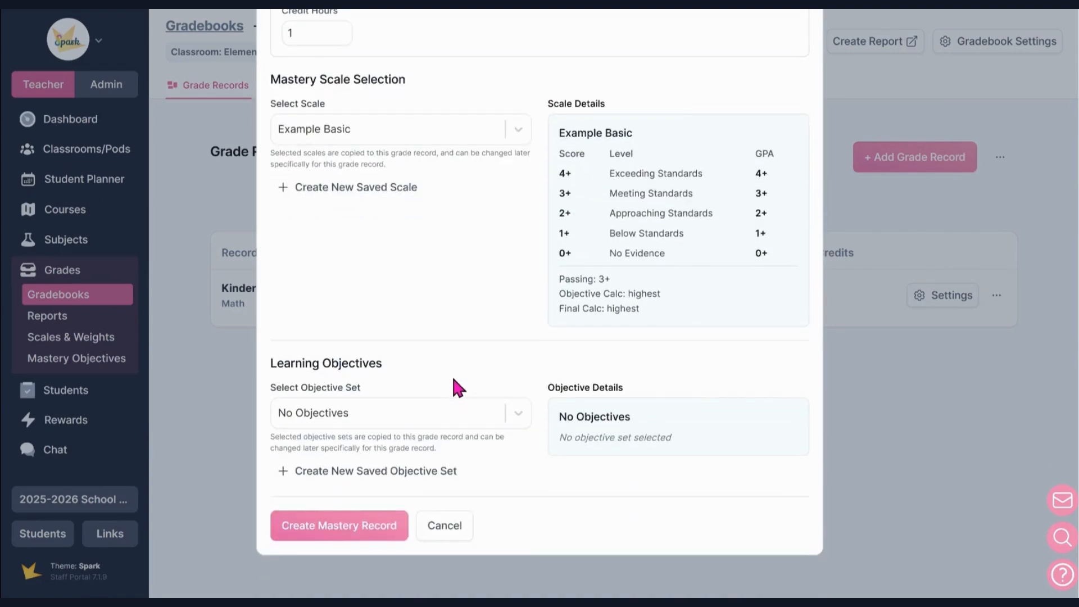
left_click(445, 425)
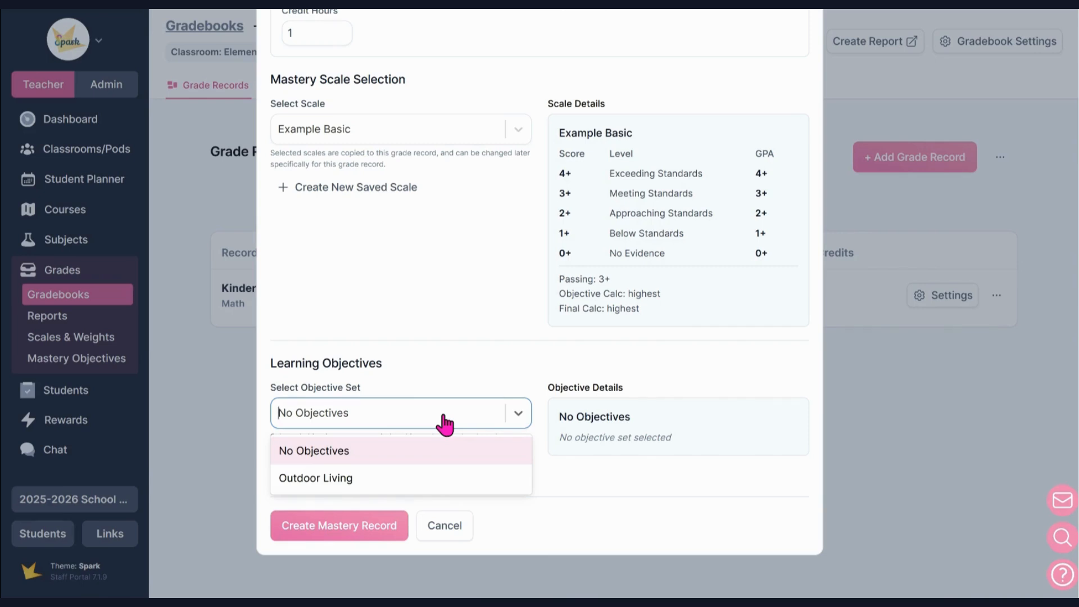
left_click(227, 396)
- Start a new saved mastery objective set and try uploading its objectives from a completed CSV
left_click(97, 361)
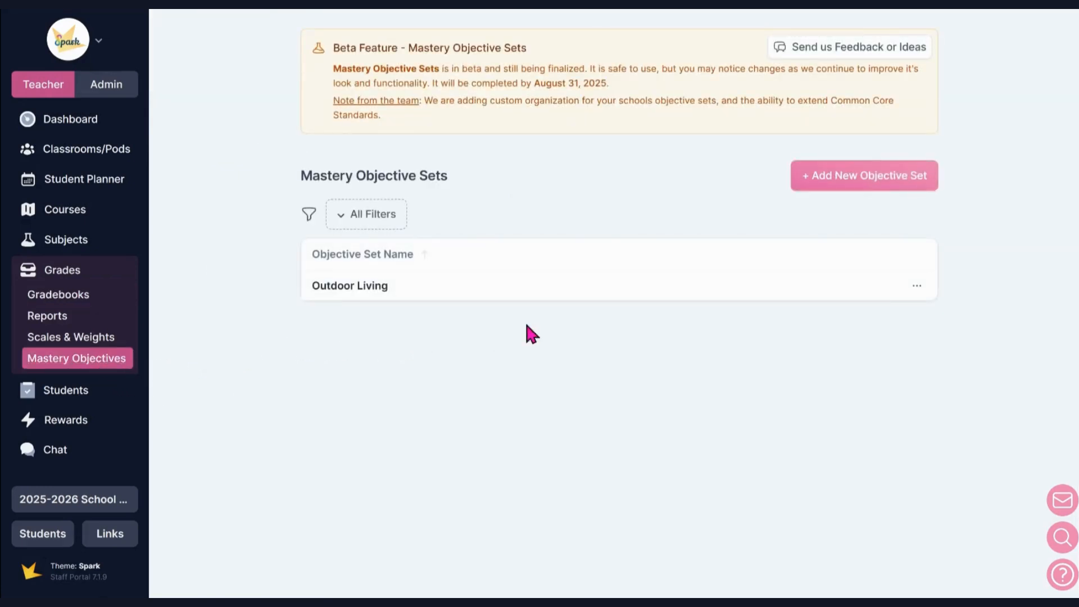
left_click(841, 179)
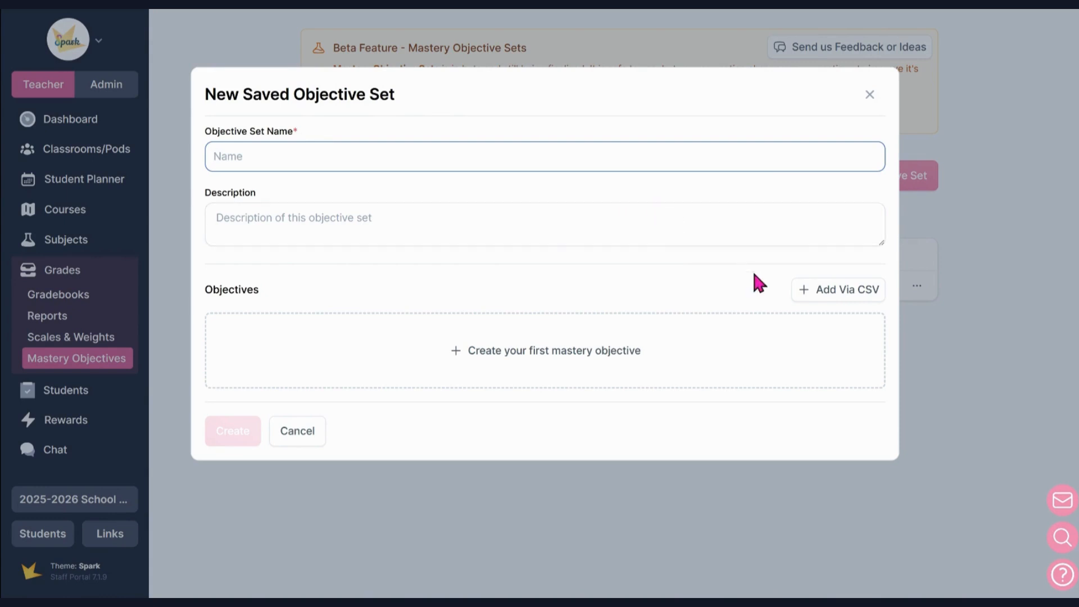
left_click(818, 297)
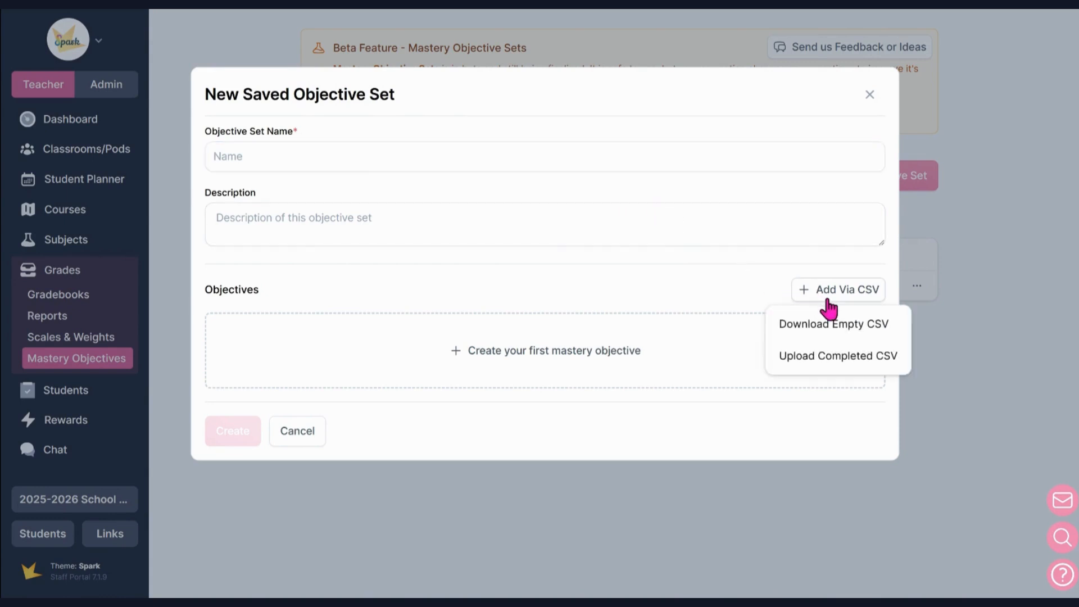
left_click(836, 355)
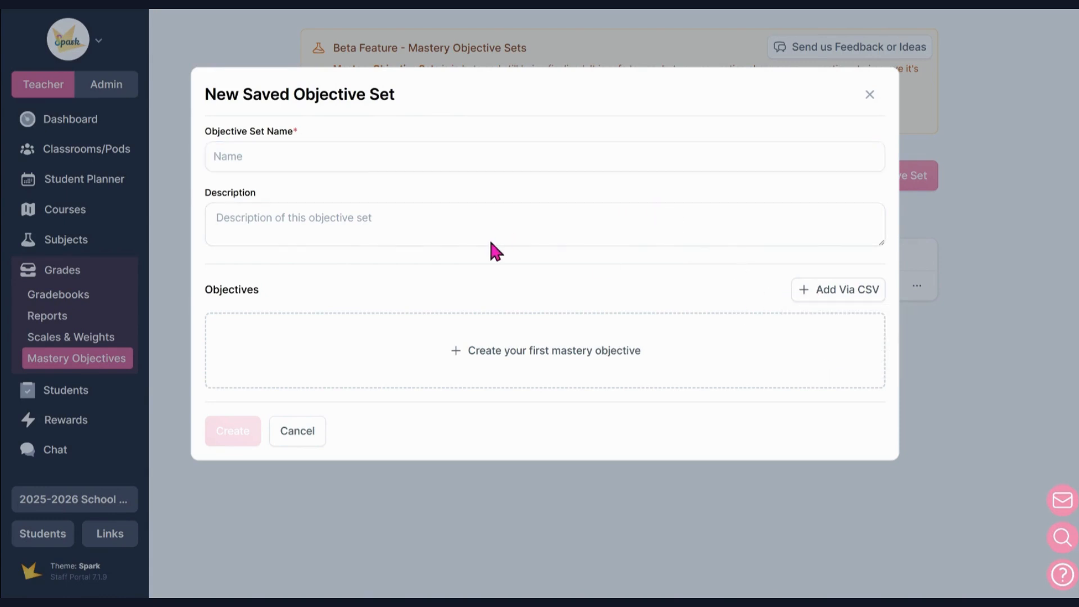
scroll(315, 376, "down", 3)
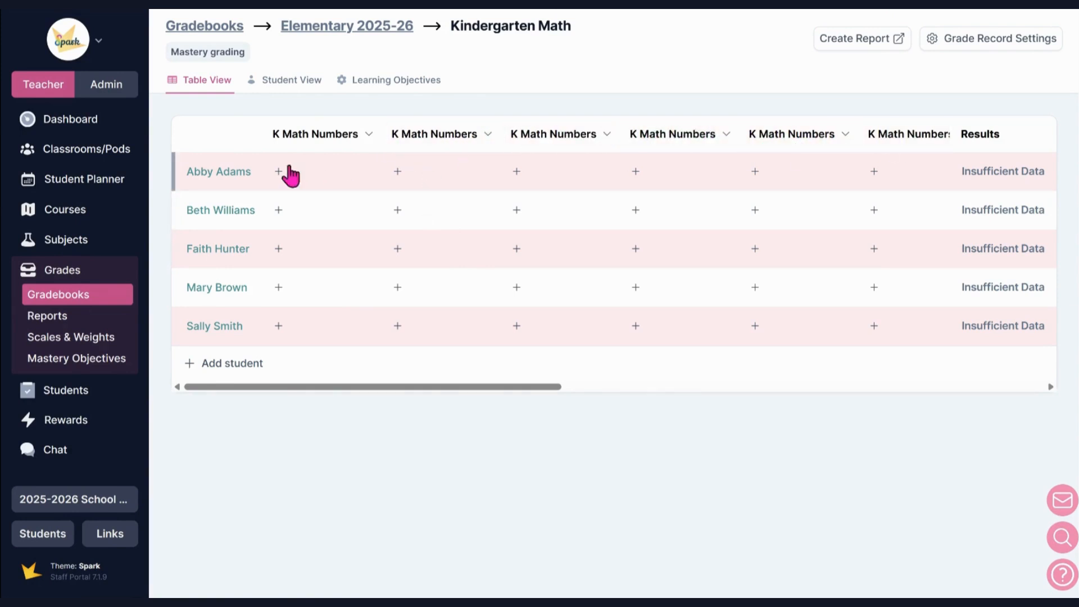
- Record 1 - Needs Help, 2 - Average and 3 - Great! results for the selected student's Count to 100 objective and review them in Student View
left_click(302, 84)
scroll(406, 238, "down", 1)
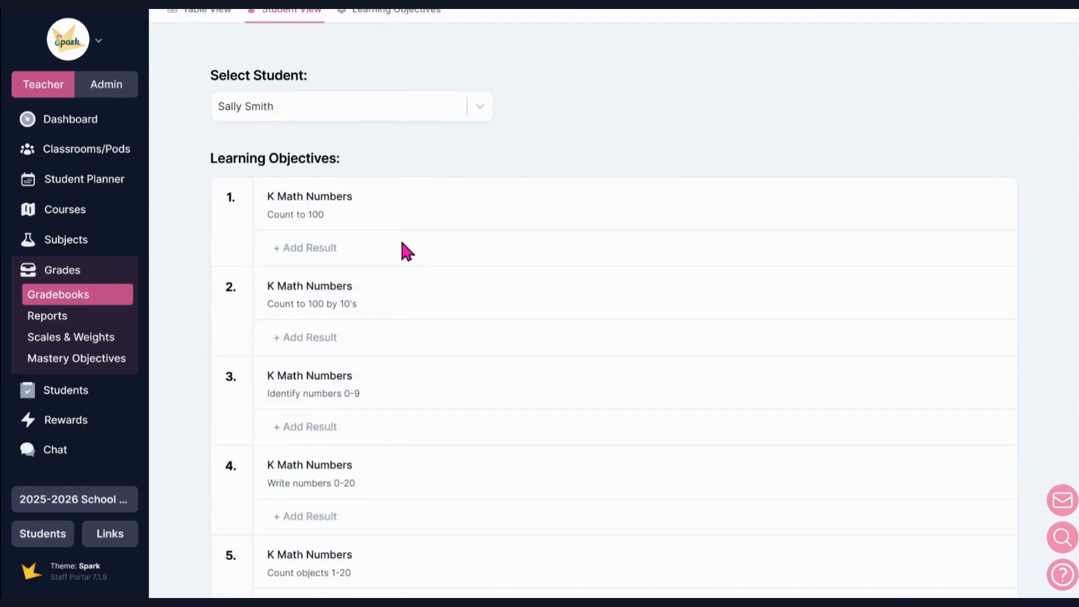
left_click(327, 258)
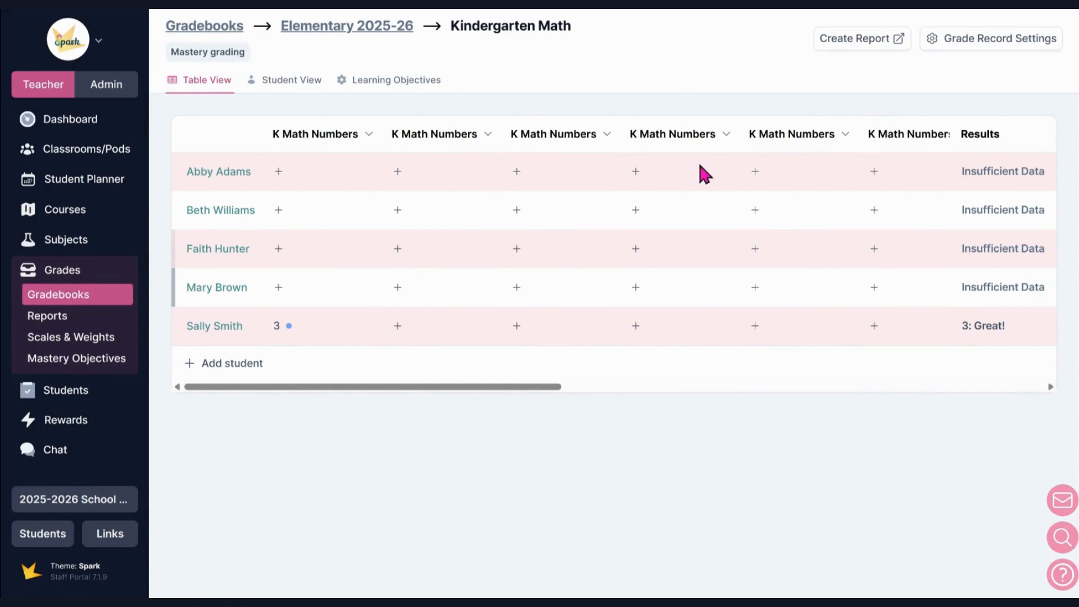
left_click(304, 90)
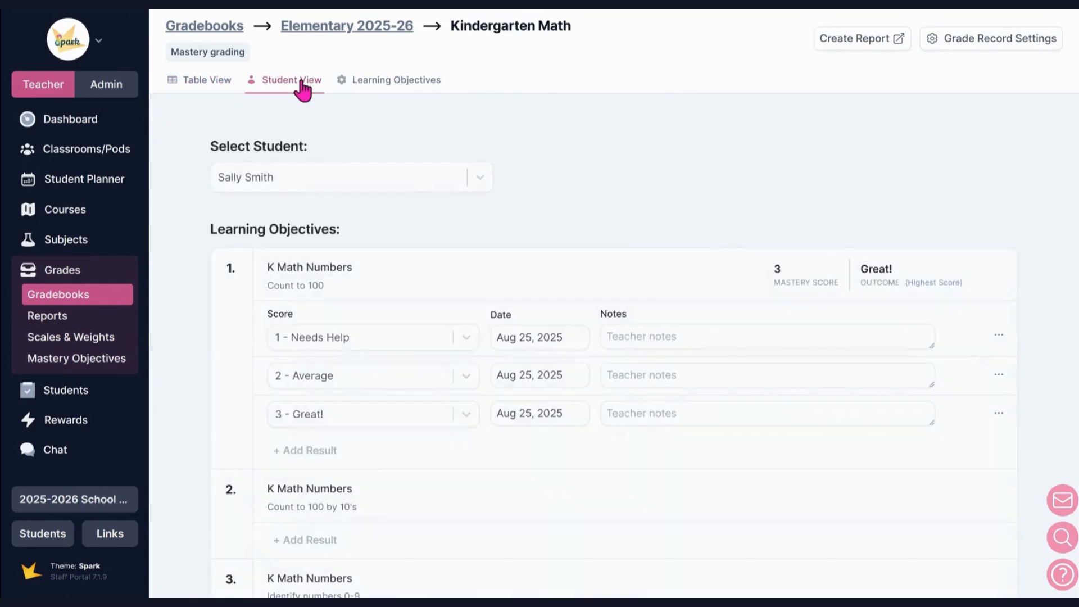
- In Table View, record a 1 - Needs Help result for the first listed student's first K Math Numbers objective
left_click(224, 87)
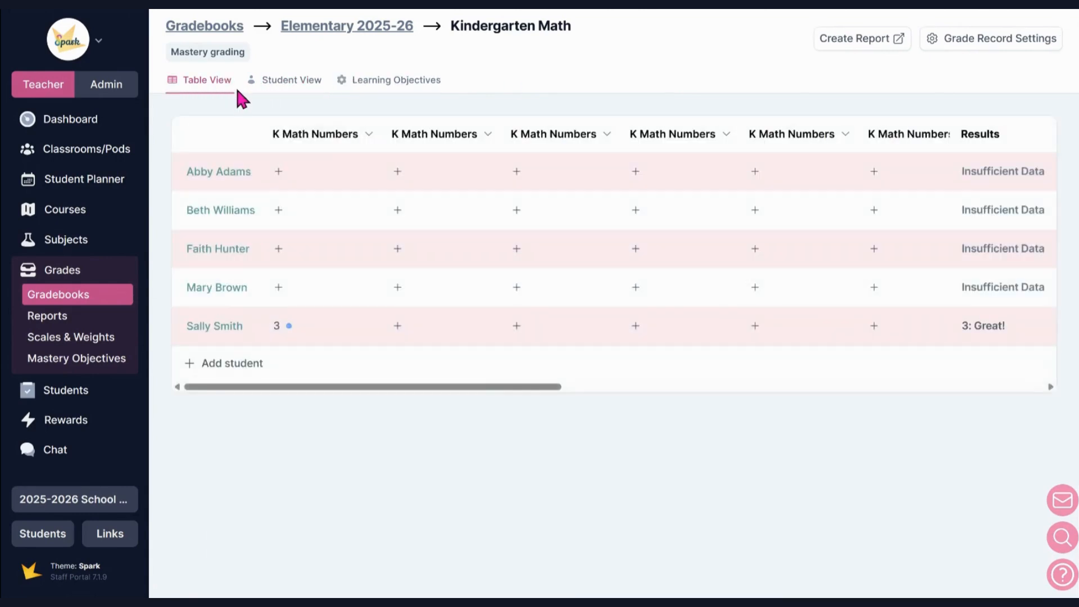
left_click(276, 174)
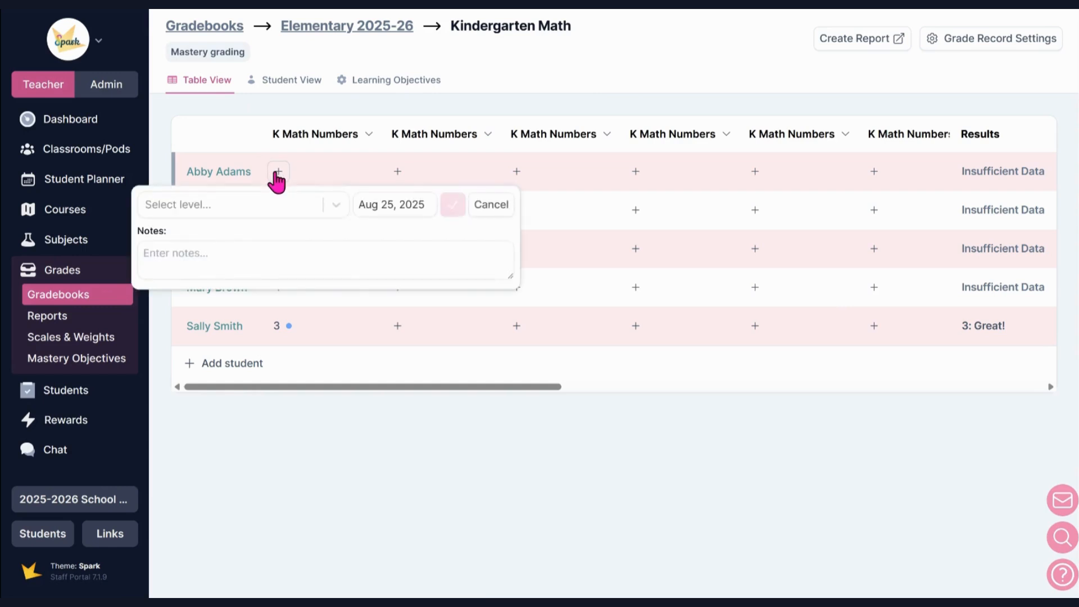
left_click(271, 206)
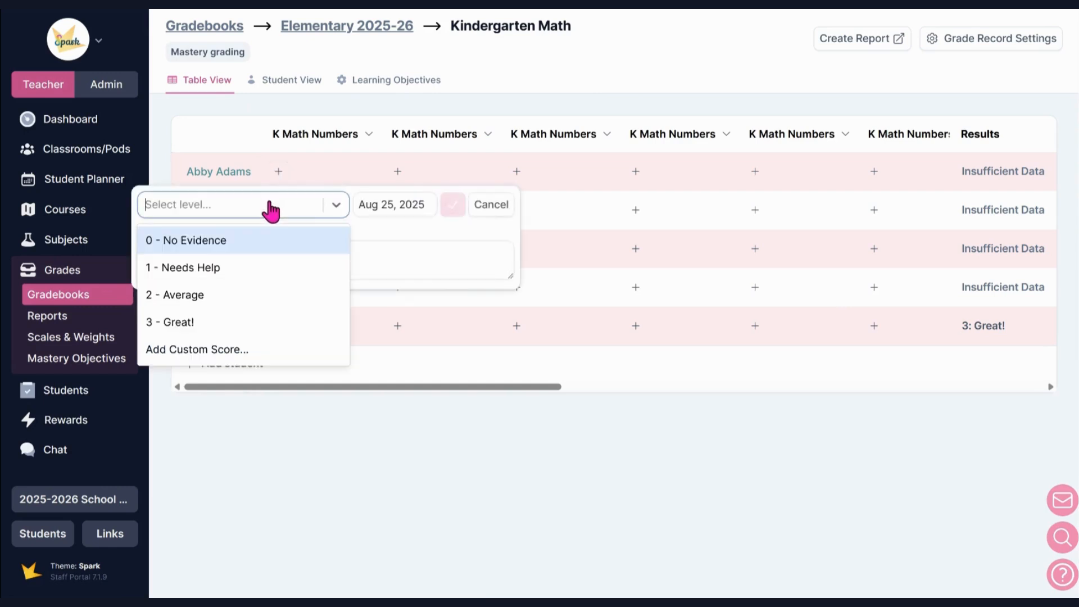
left_click(265, 274)
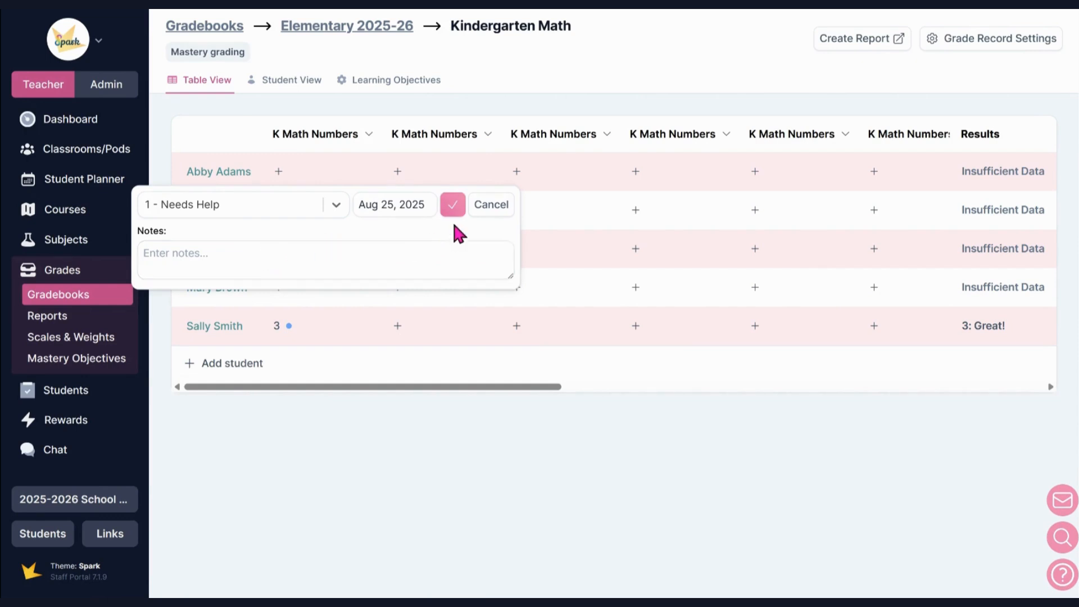
left_click(453, 206)
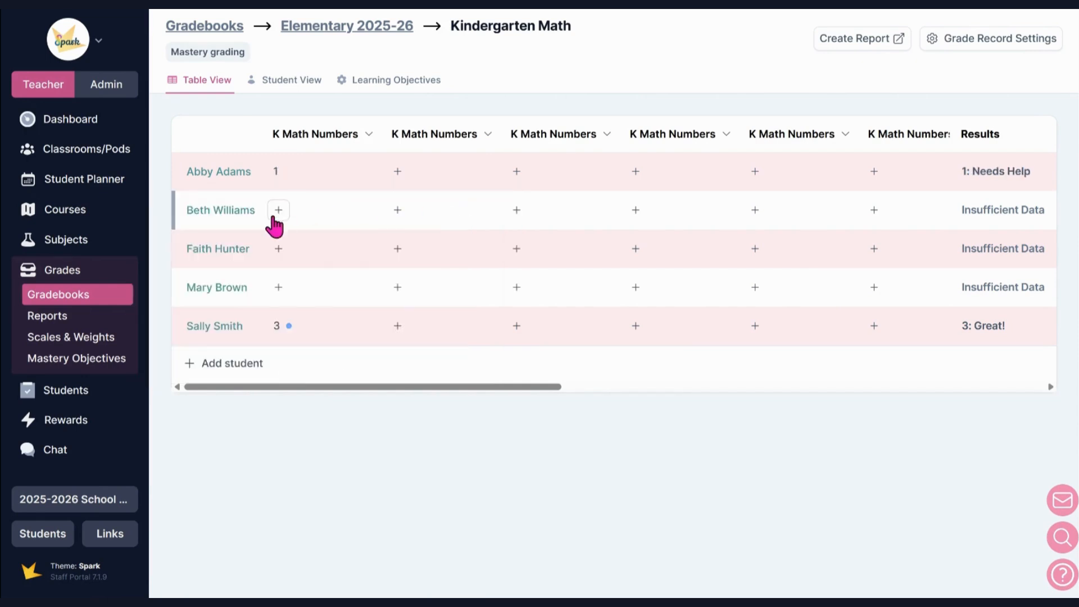
- Add a second entry of 2 - Average to the first listed student's first K Math Numbers objective
left_click(276, 175)
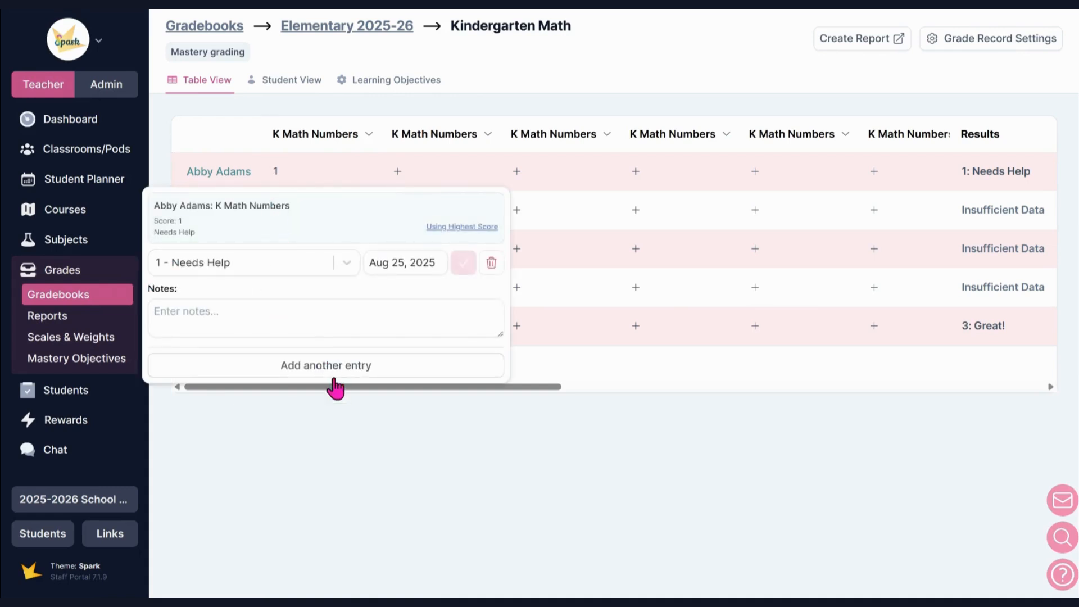
left_click(336, 376)
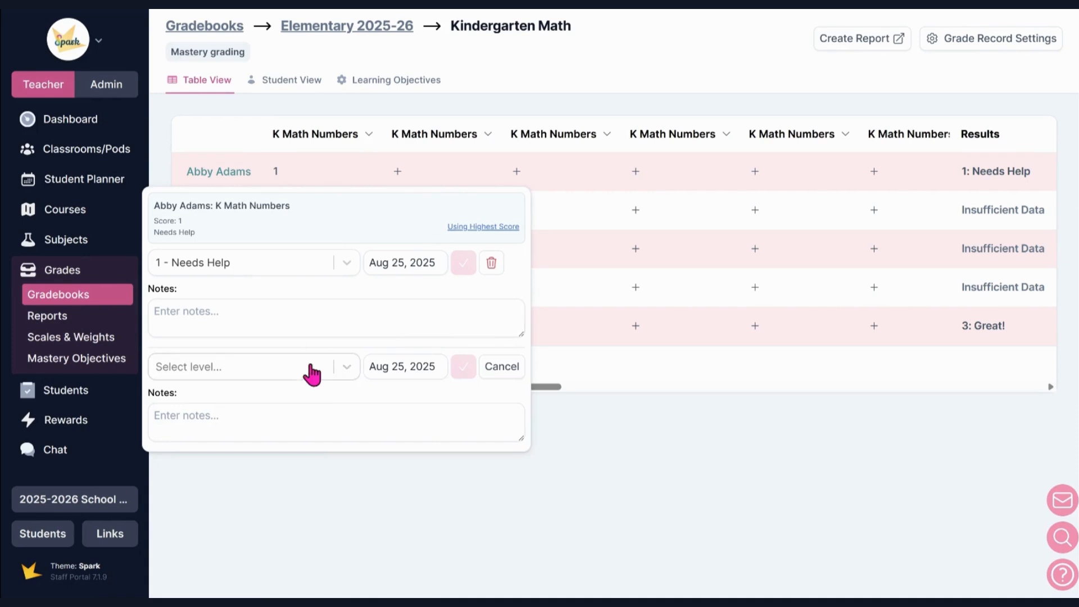
left_click(312, 373)
left_click(292, 458)
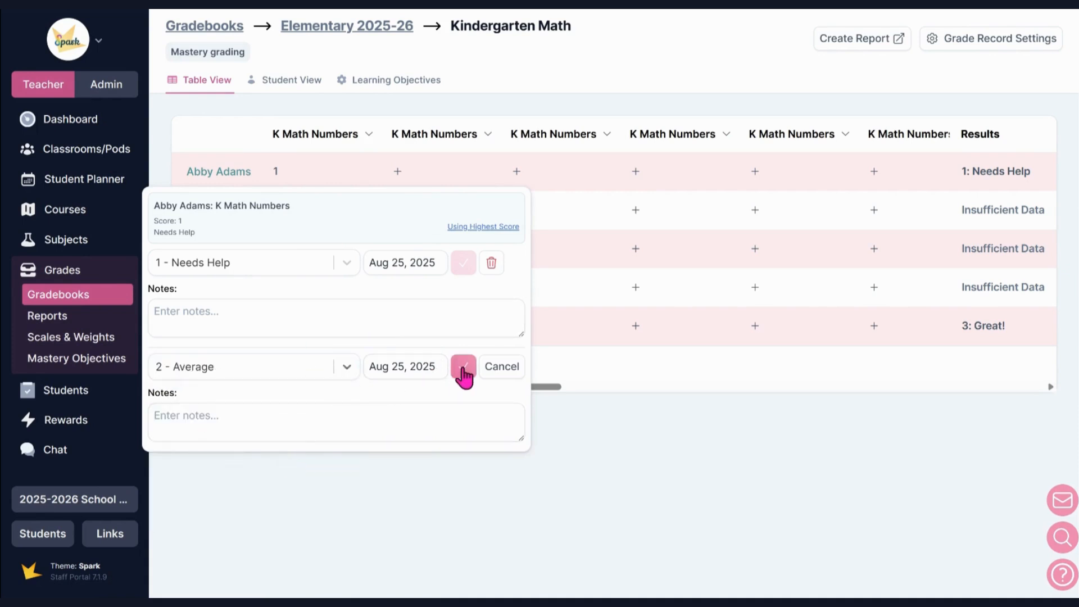
left_click(463, 368)
left_click(600, 406)
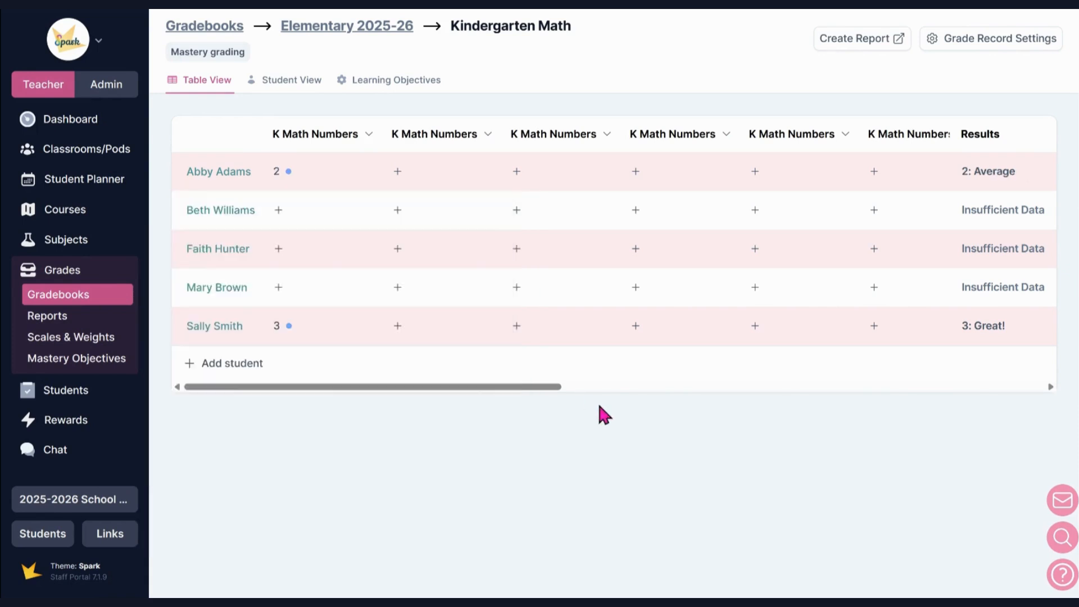
- In Student View, record a 2 - Average result for the selected student's Count to 100 by 10's objective
left_click(289, 85)
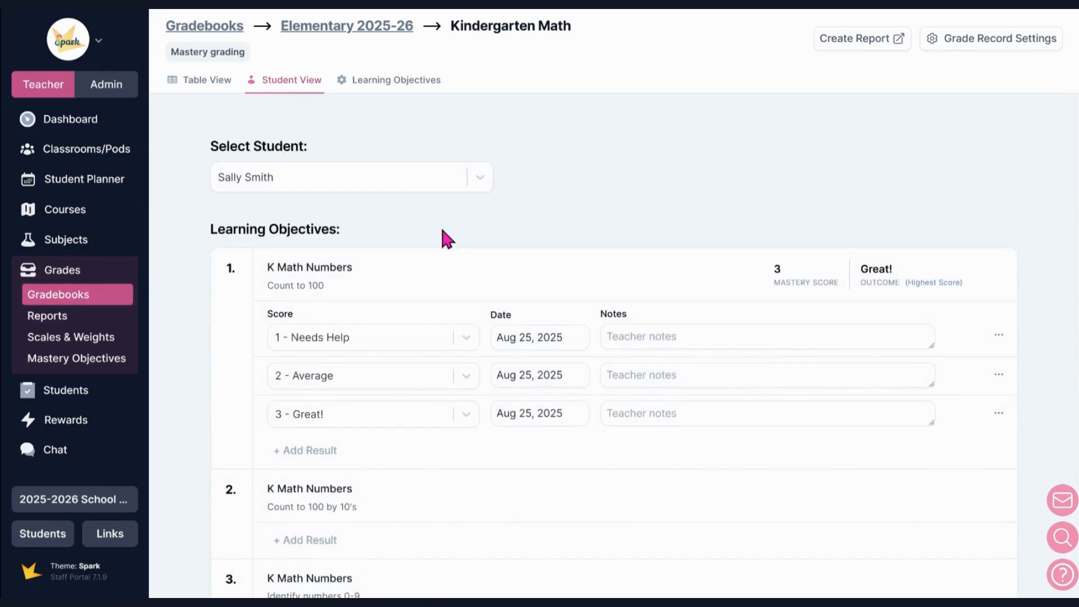
scroll(528, 225, "down", 3)
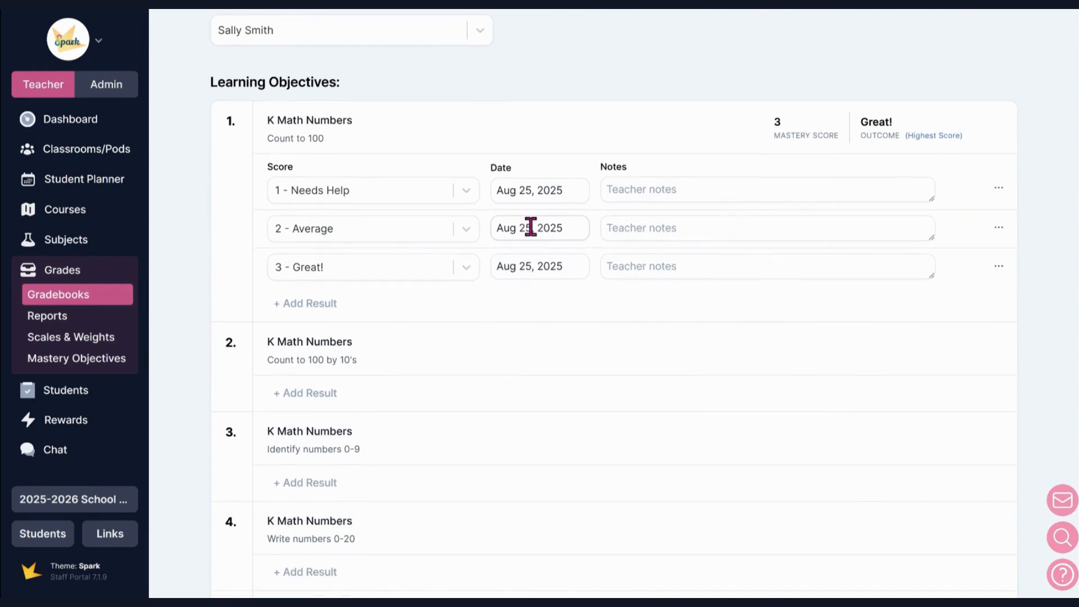
scroll(530, 227, "down", 1)
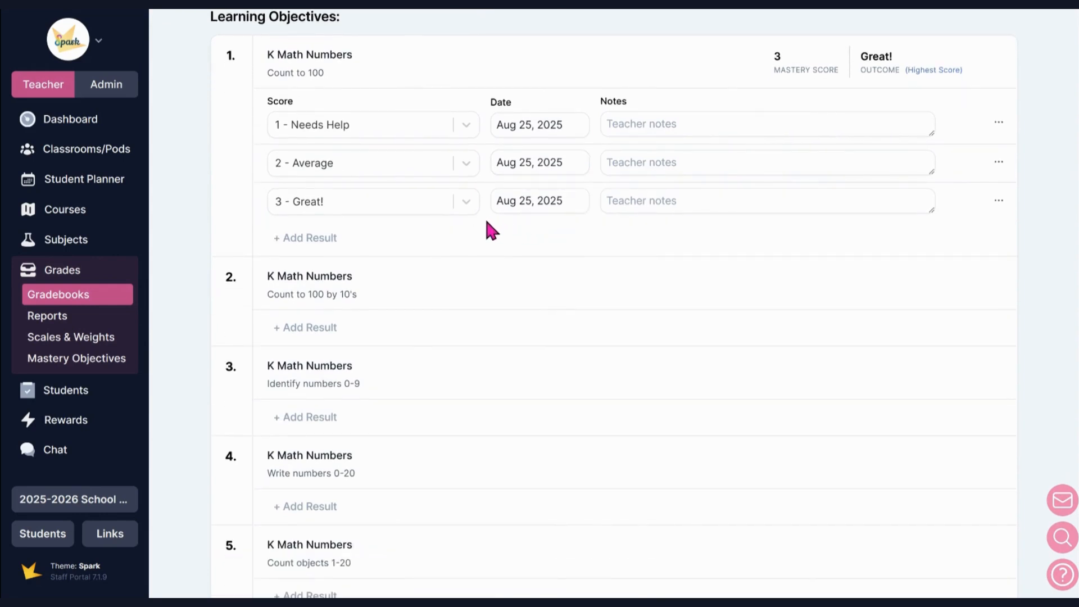
left_click(313, 337)
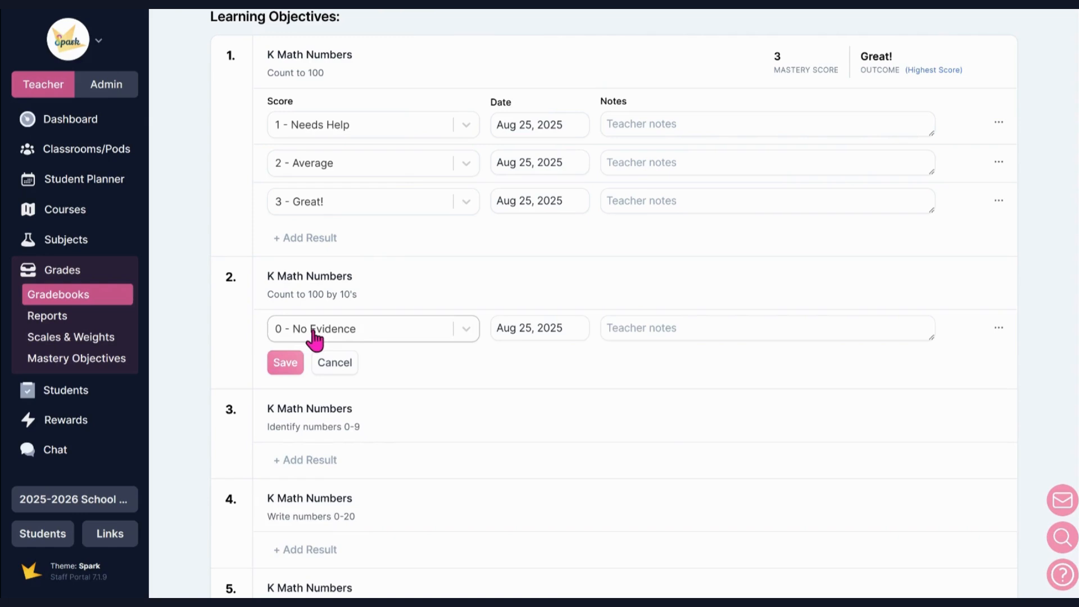
left_click(373, 344)
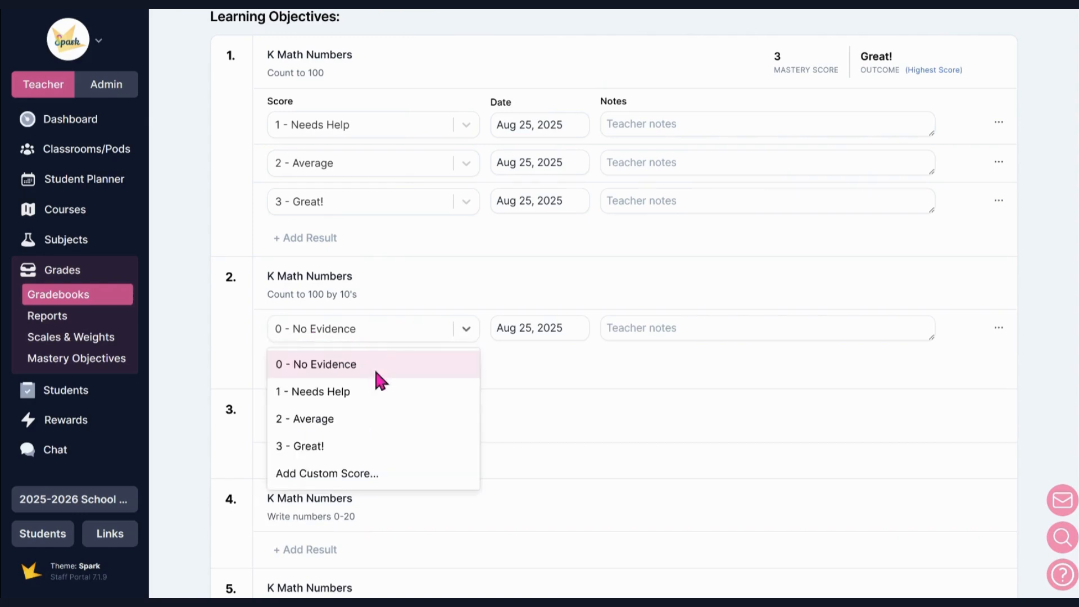
left_click(372, 416)
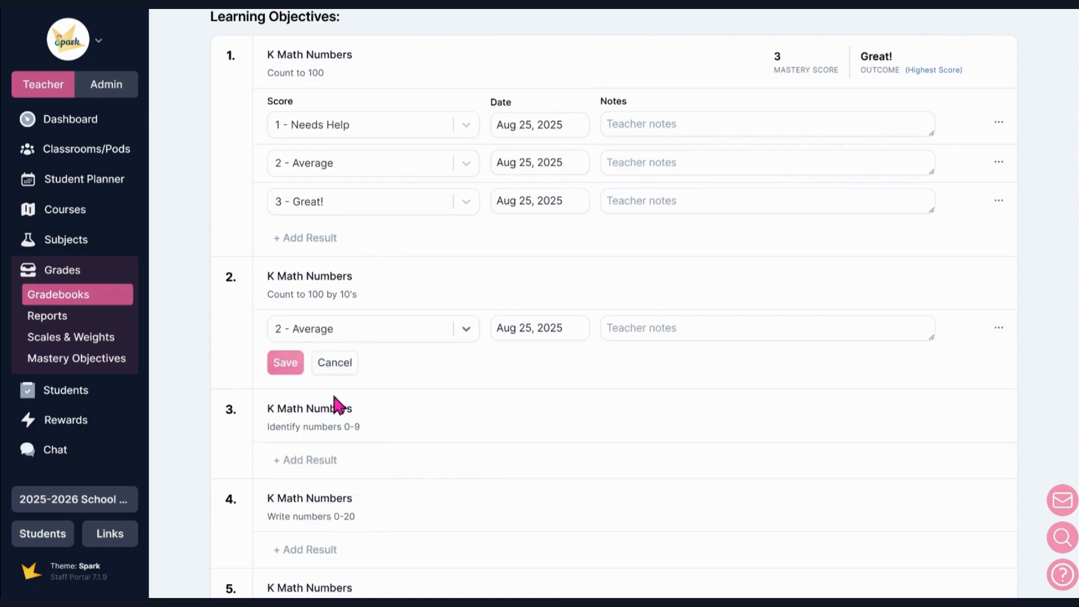
left_click(291, 363)
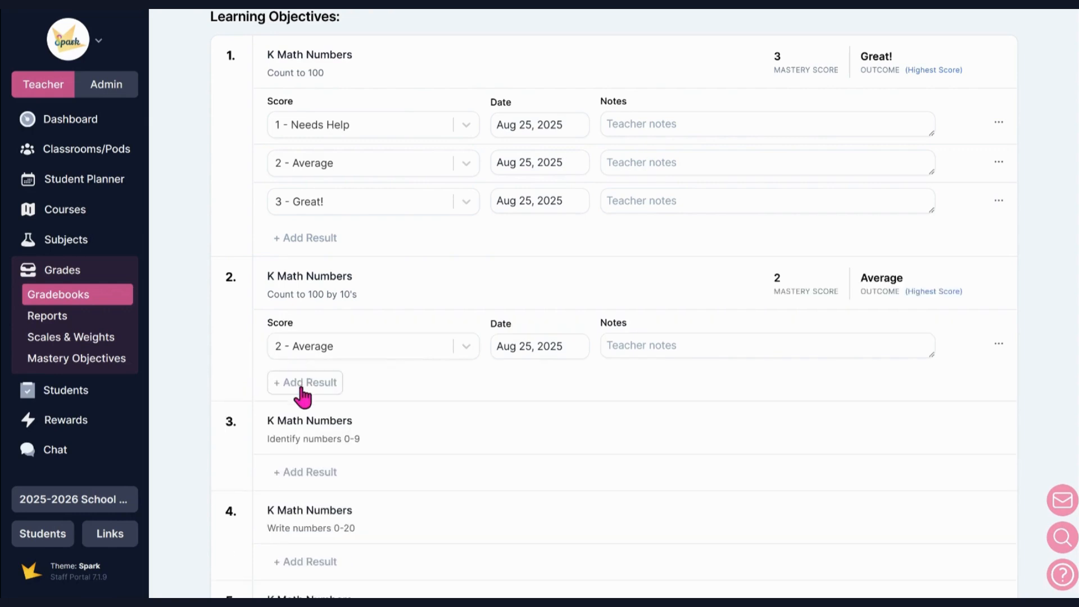
- Add another result of 1 - Needs Help to the selected student's Count to 100 by 10's objective
left_click(303, 383)
left_click(336, 394)
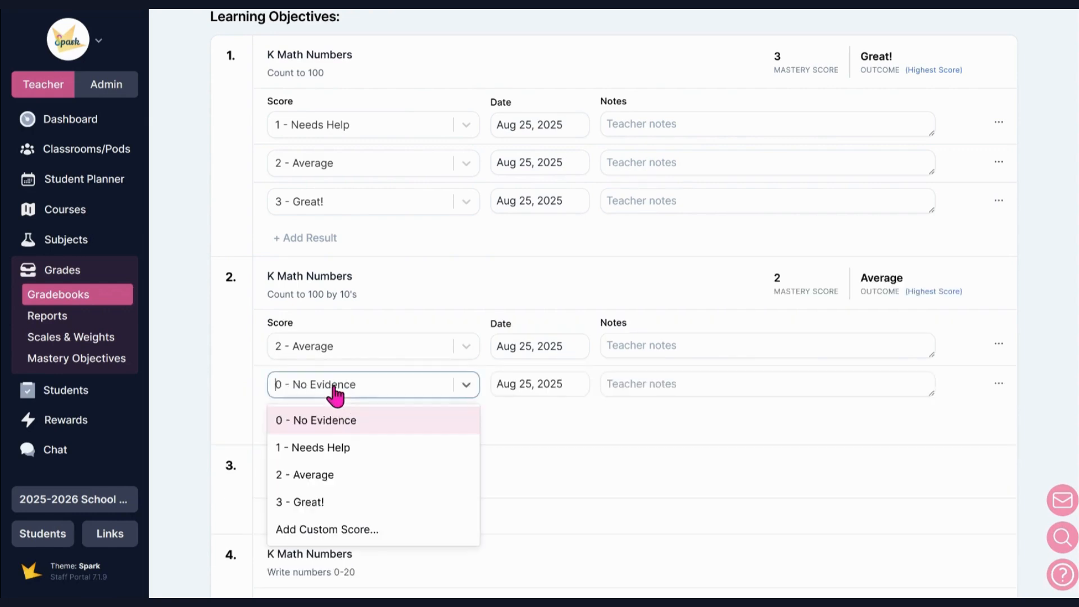
left_click(336, 448)
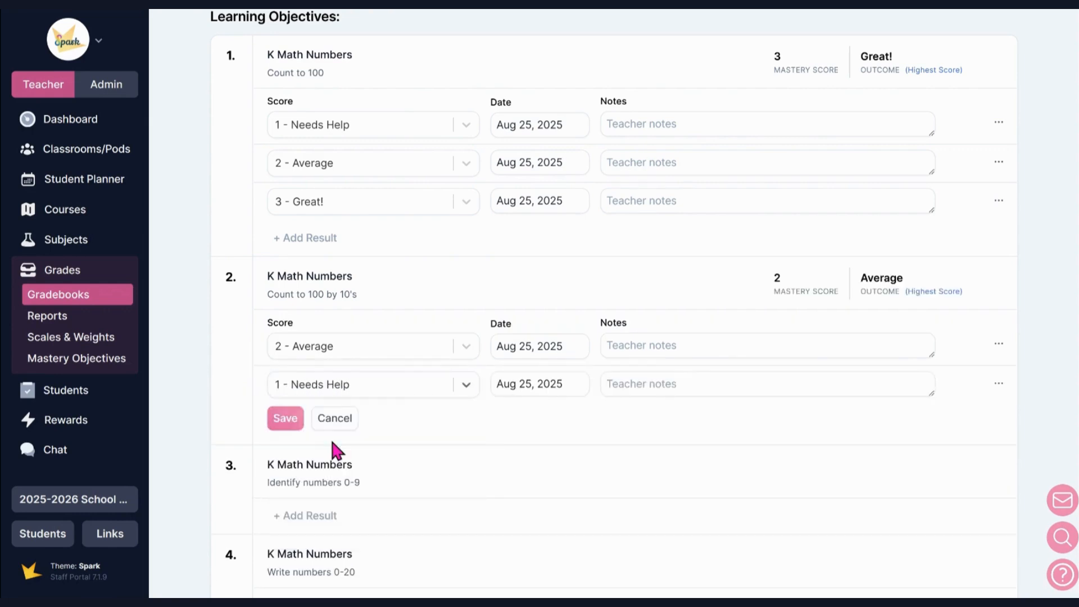
left_click(289, 422)
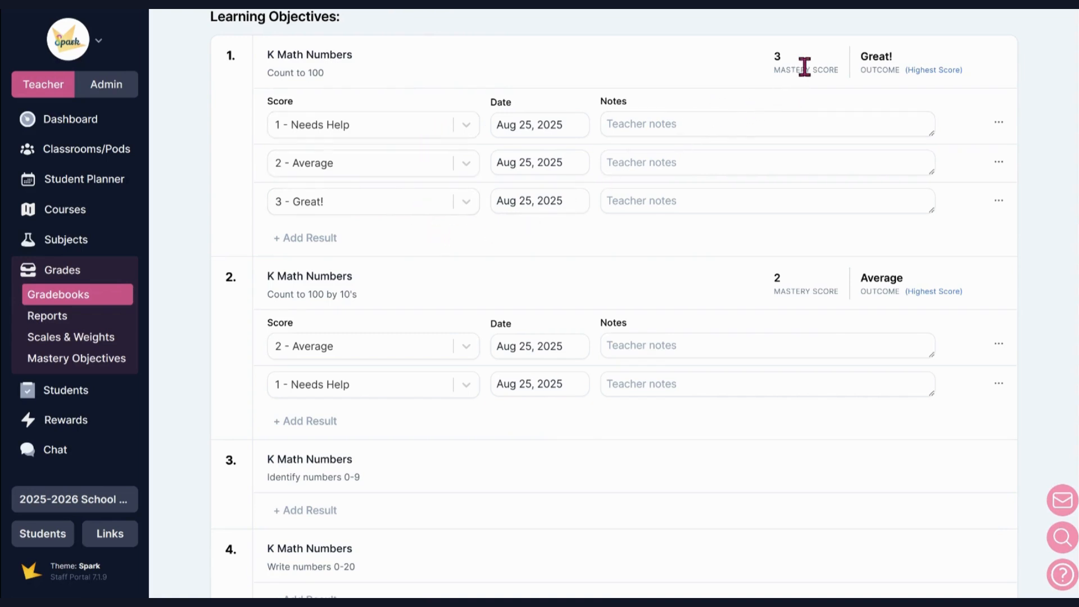
- Review the selected student's remaining learning objectives and the Final Score section, including its calculation type
scroll(678, 236, "down", 5)
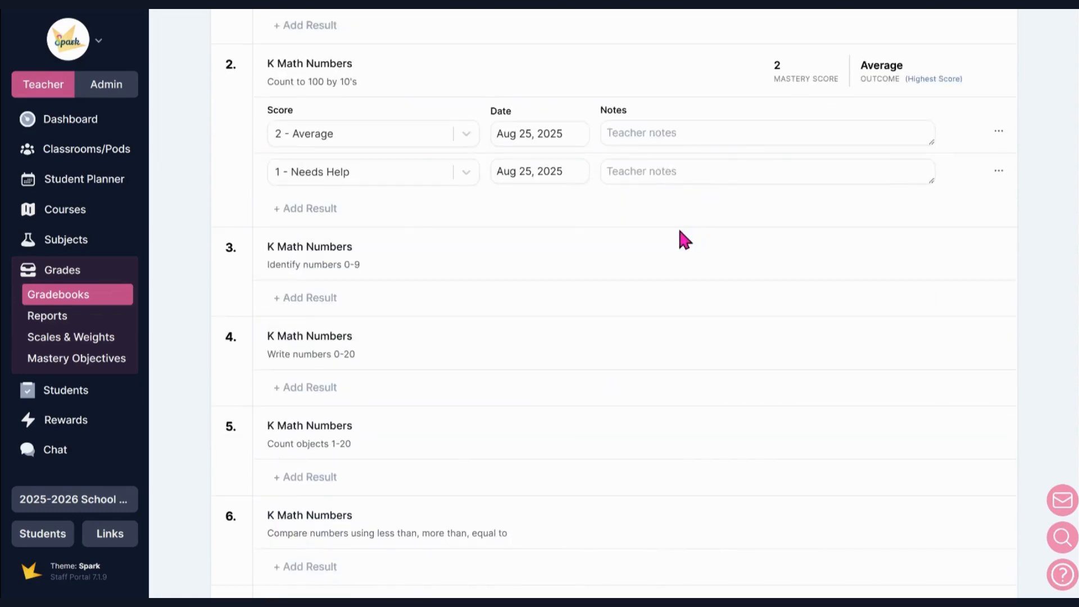
scroll(603, 227, "down", 4)
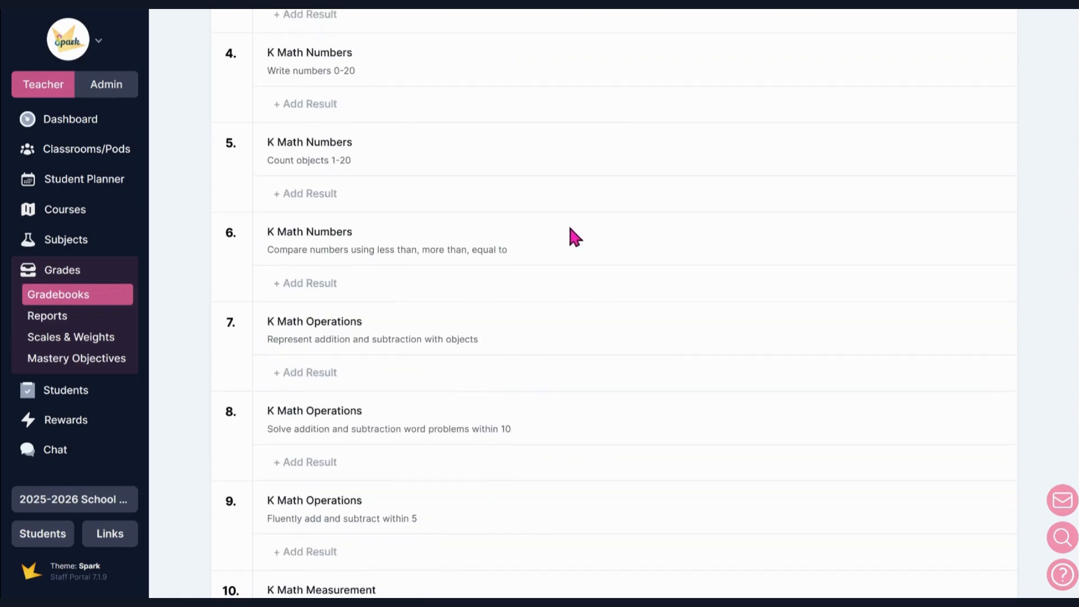
scroll(526, 229, "down", 2)
scroll(482, 224, "down", 10)
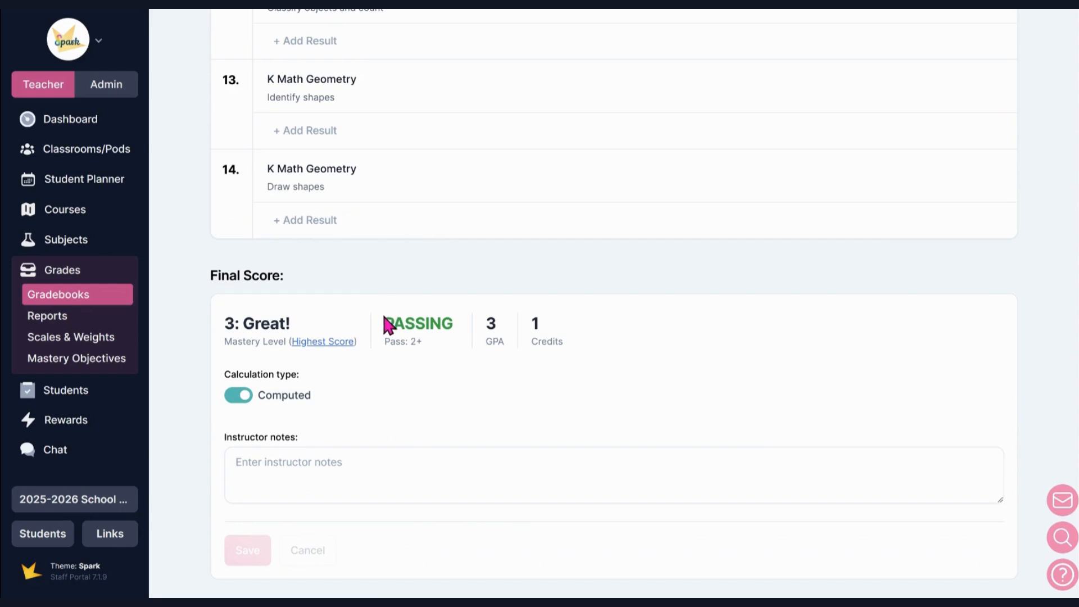
scroll(374, 332, "down", 2)
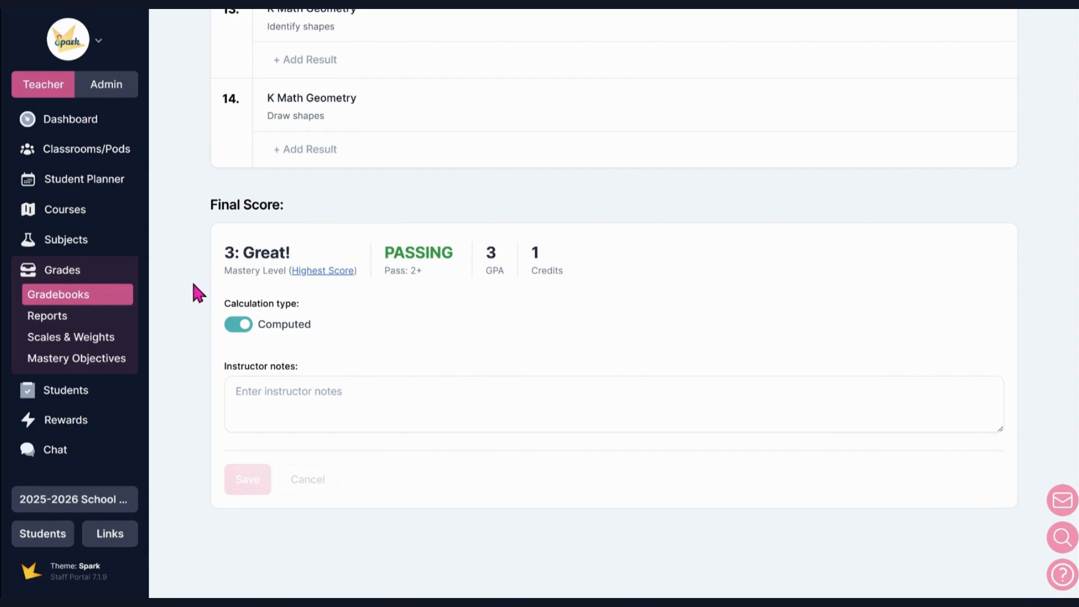
scroll(433, 319, "up", 15)
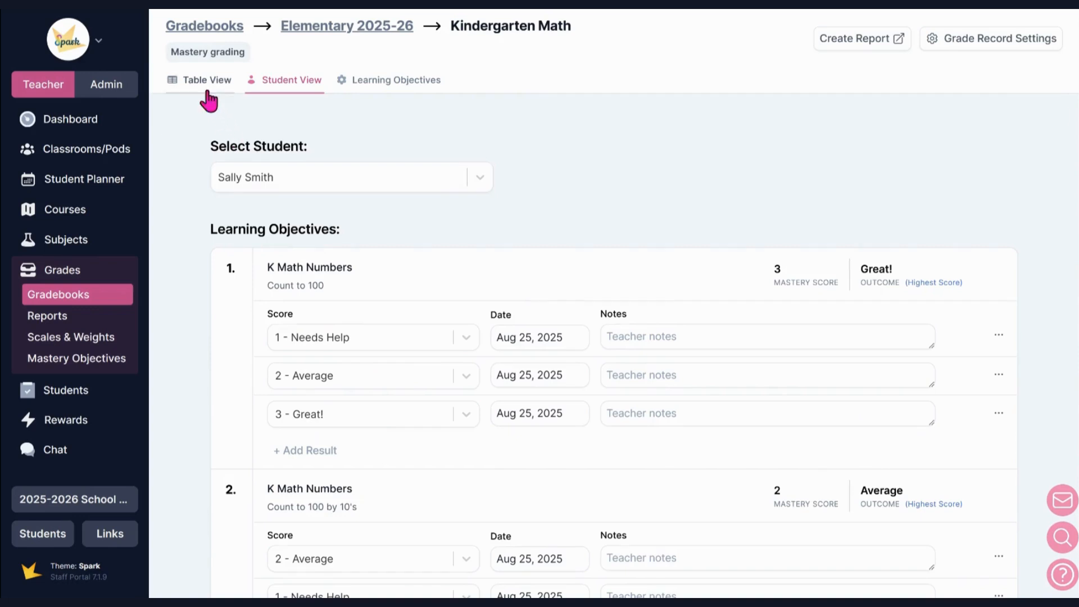
- In Table View, switch the first listed student's final result from computed to manual, set Mastery Level to 3, and save
left_click(208, 93)
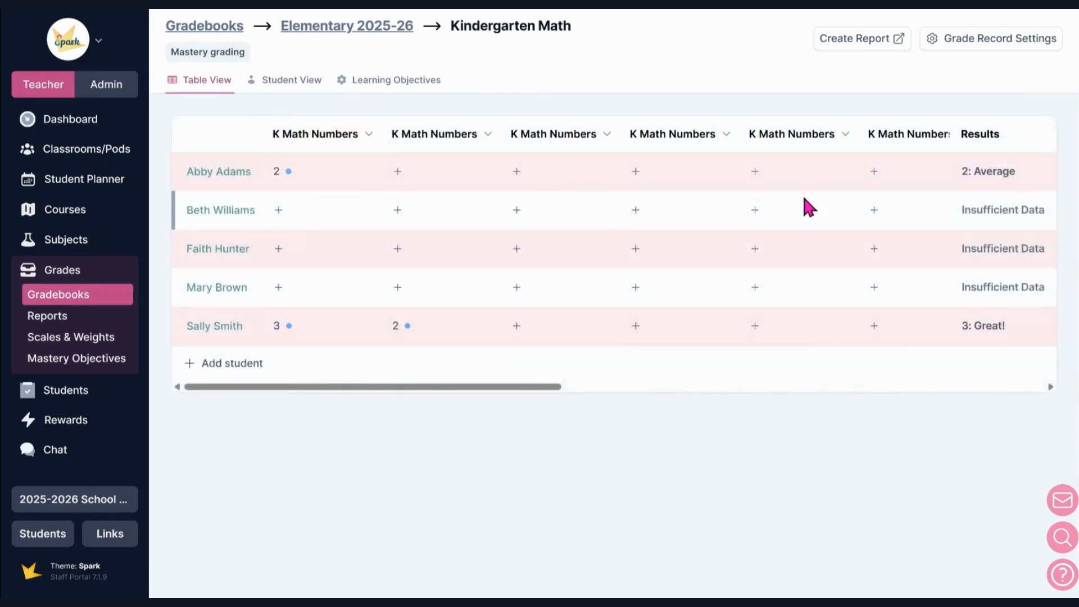
left_click(985, 179)
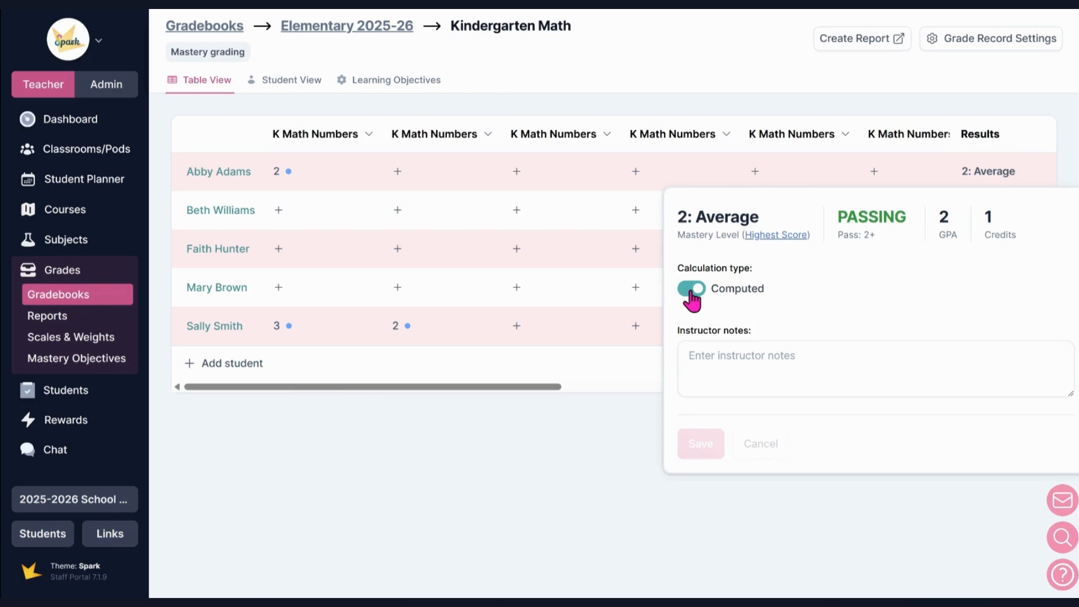
left_click(691, 289)
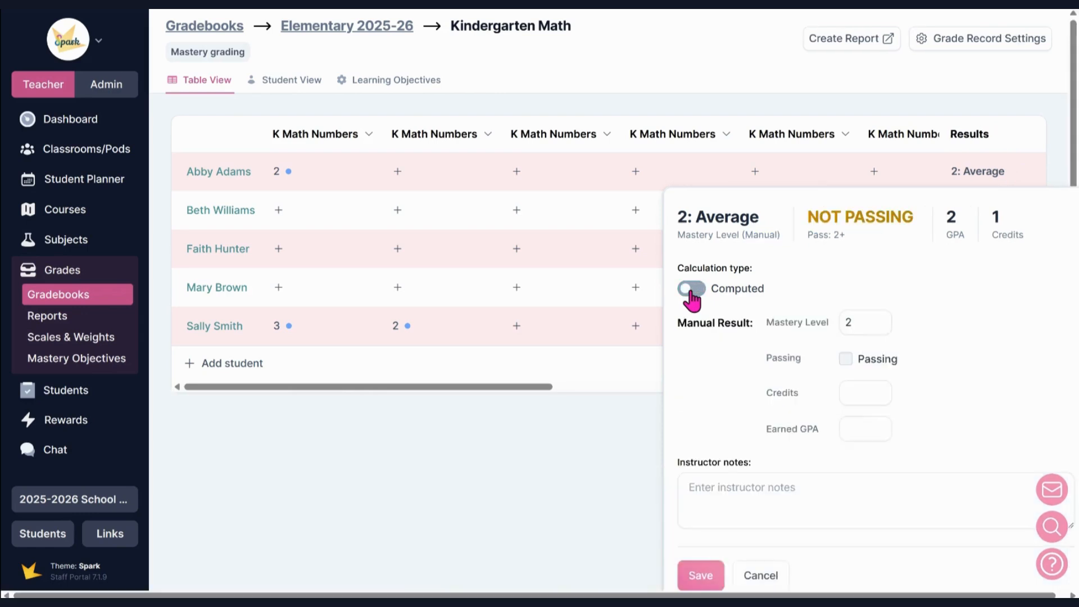
double_click(844, 322)
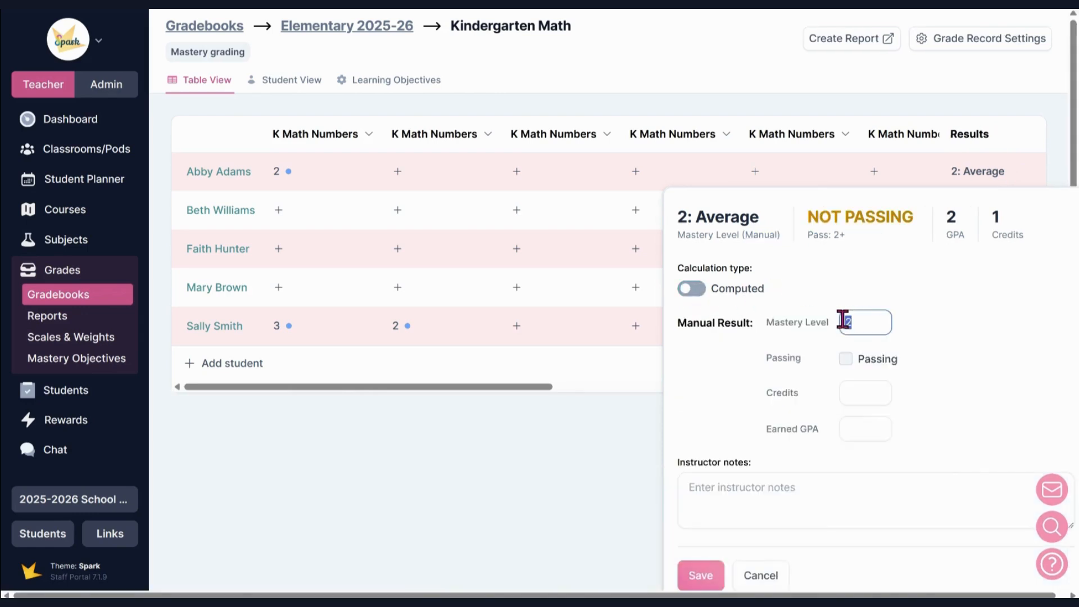
type("3")
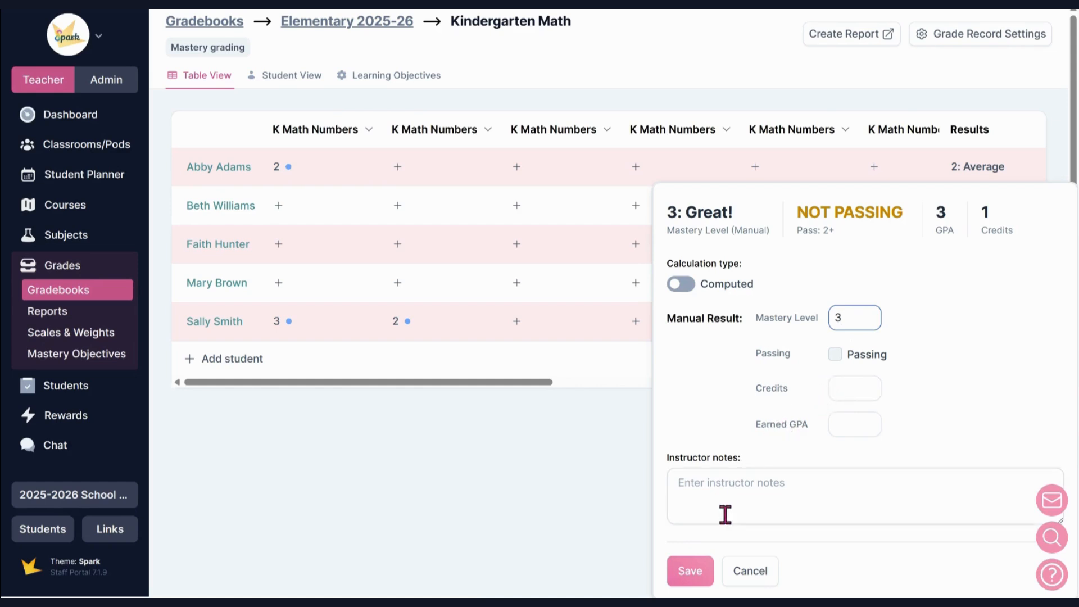
left_click(703, 572)
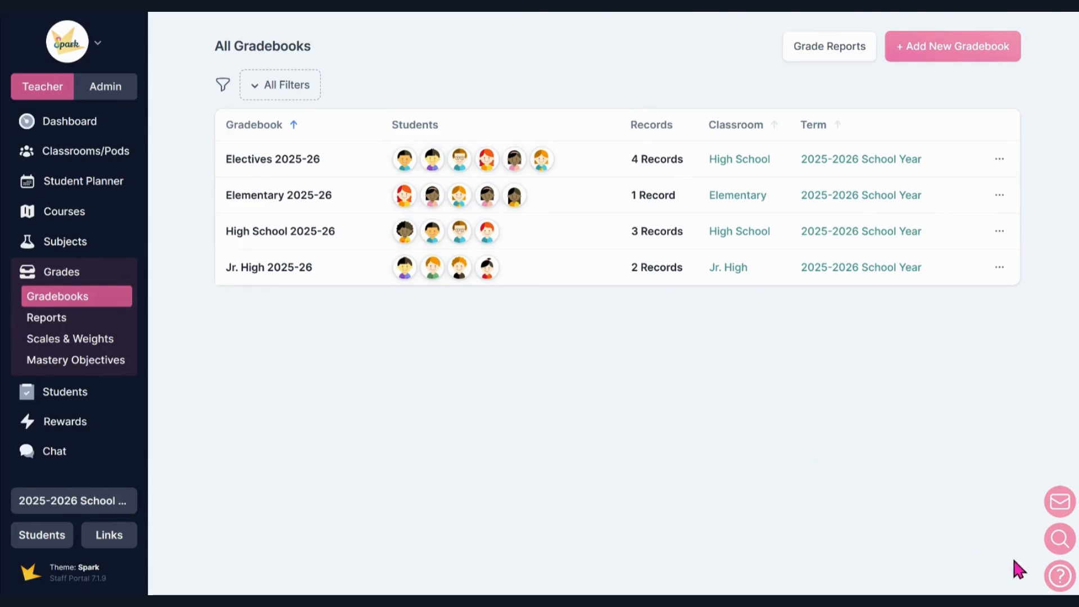
- Open the help options to see the available support resources
left_click(1060, 575)
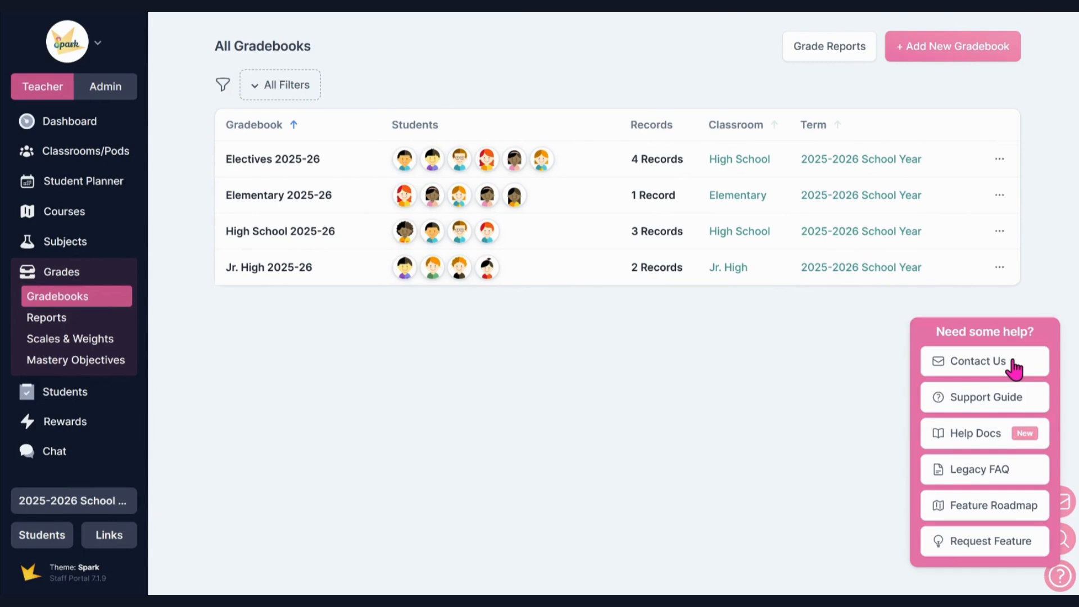